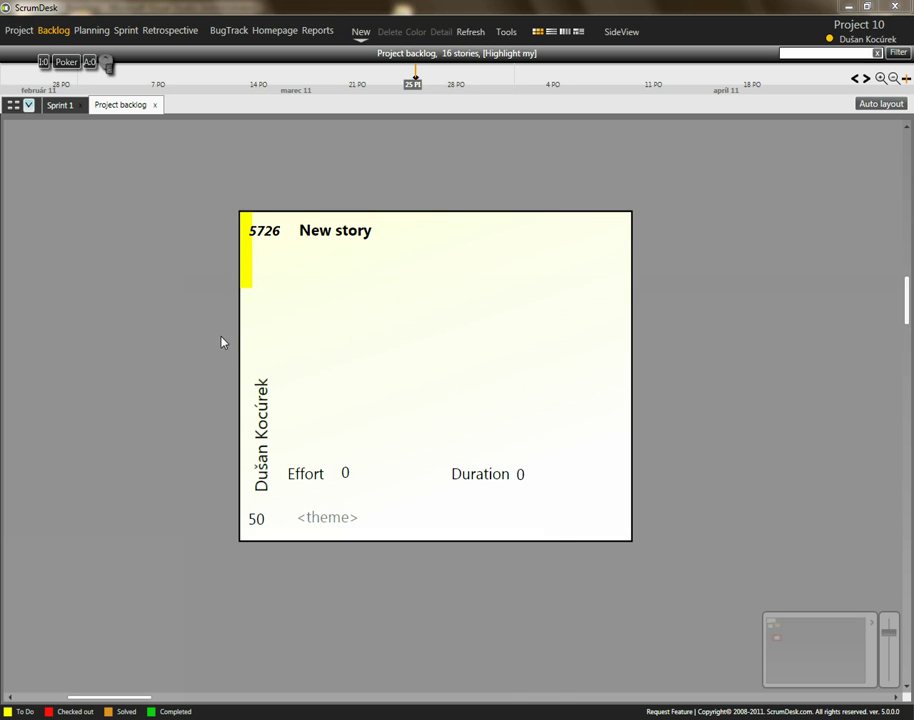
View the New story card's burndown chart and child tasks, and return to its detail side.
mouse_move(590, 267)
click(343, 273)
click(343, 224)
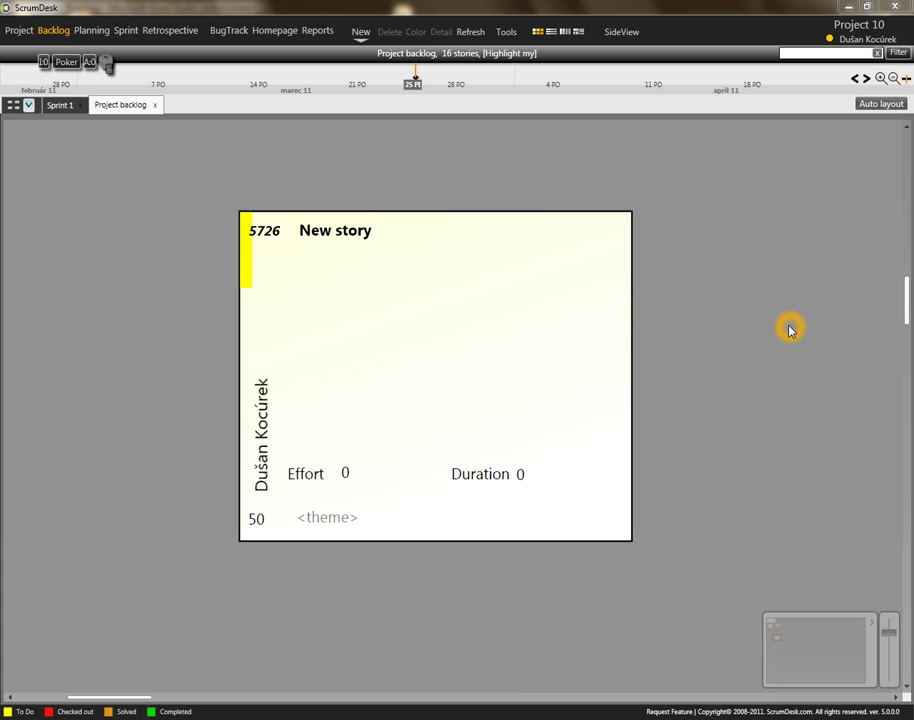
click(330, 204)
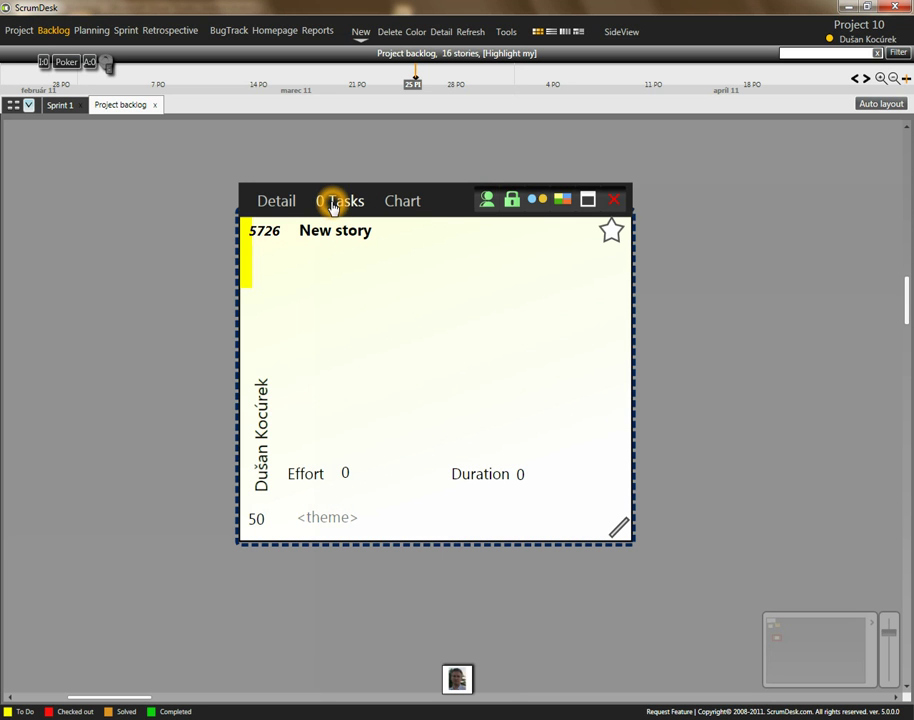
click(405, 206)
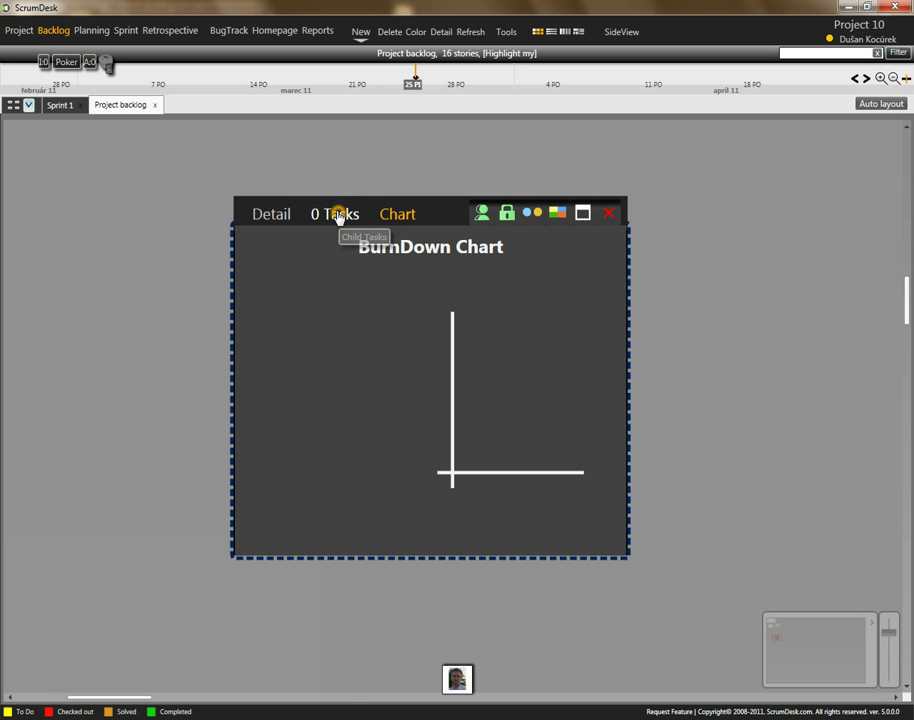
click(339, 216)
click(287, 218)
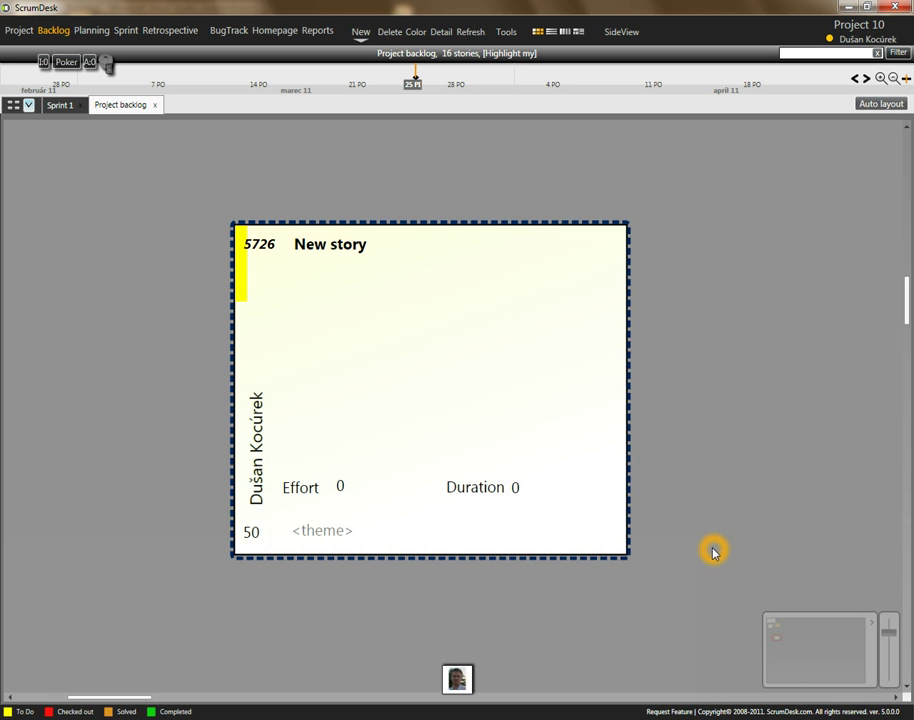
Enlarge the New story card to about one and a half times its width.
drag(612, 543, 853, 556)
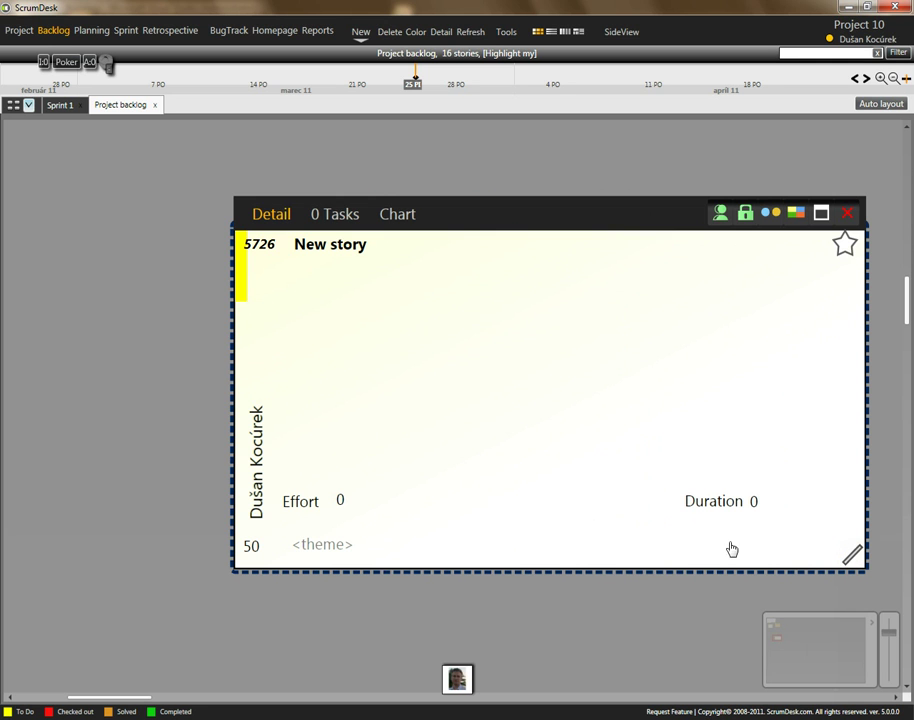
click(422, 411)
click(108, 345)
click(261, 252)
click(267, 256)
click(146, 272)
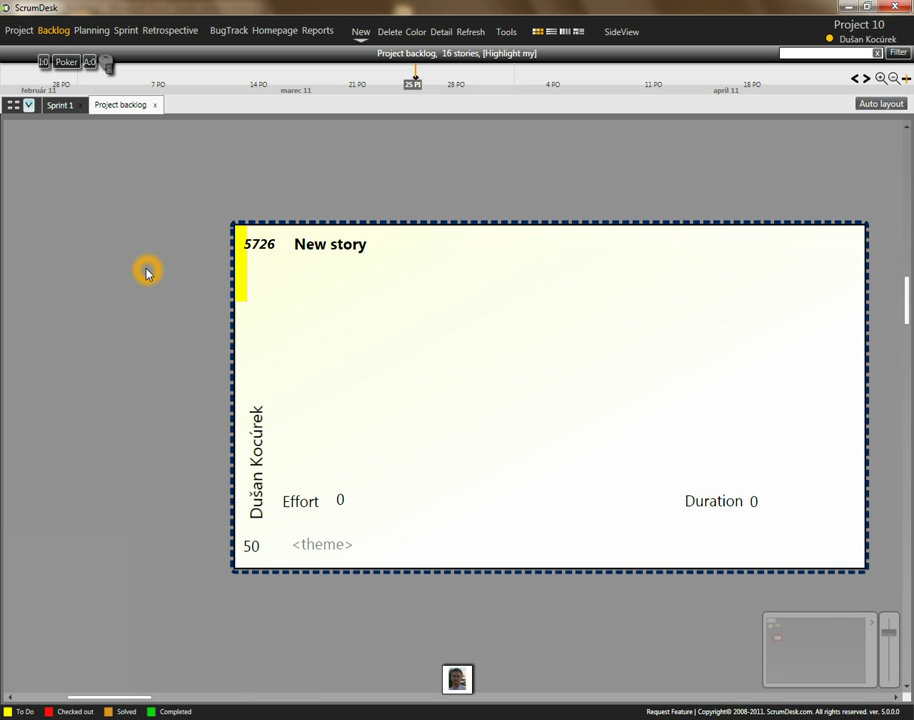
Change the story's subject to "Title of story".
click(419, 250)
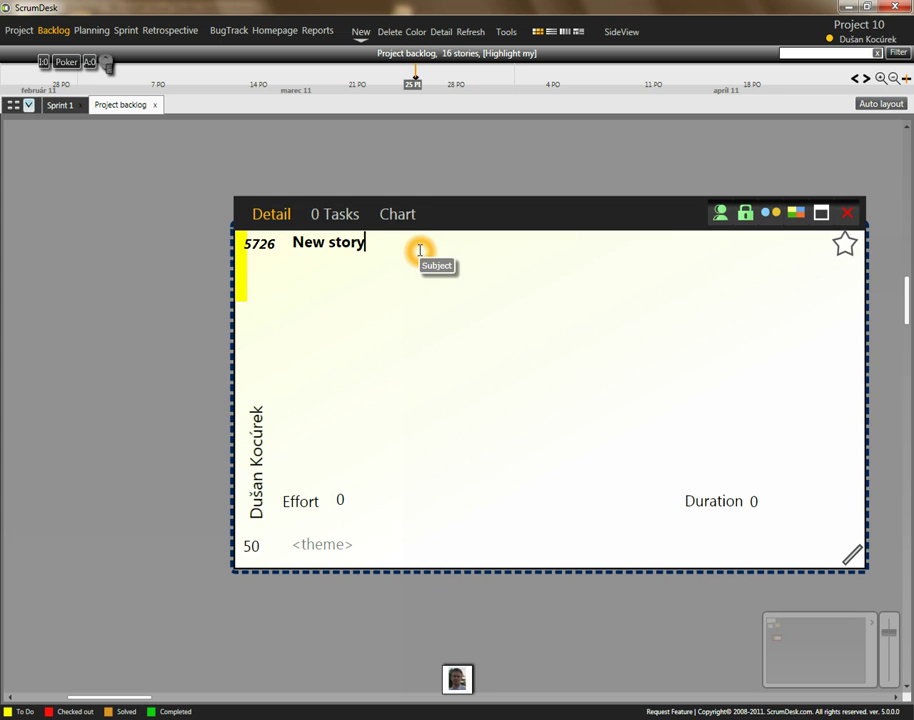
key(ctrl+a)
text(Titoe)
key(BackSpace)
key(BackSpace)
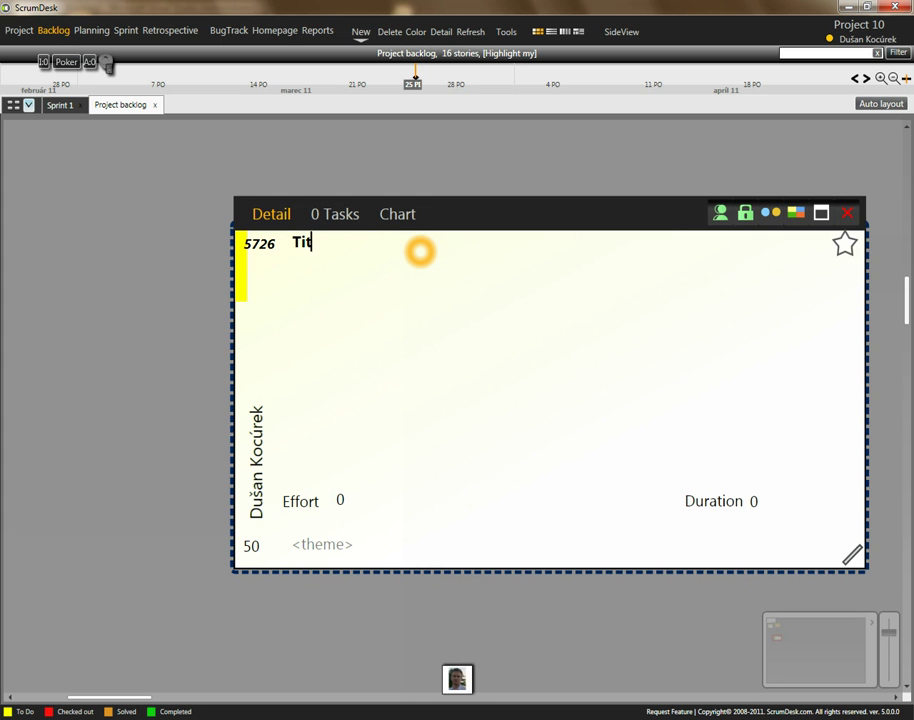
text(le of story)
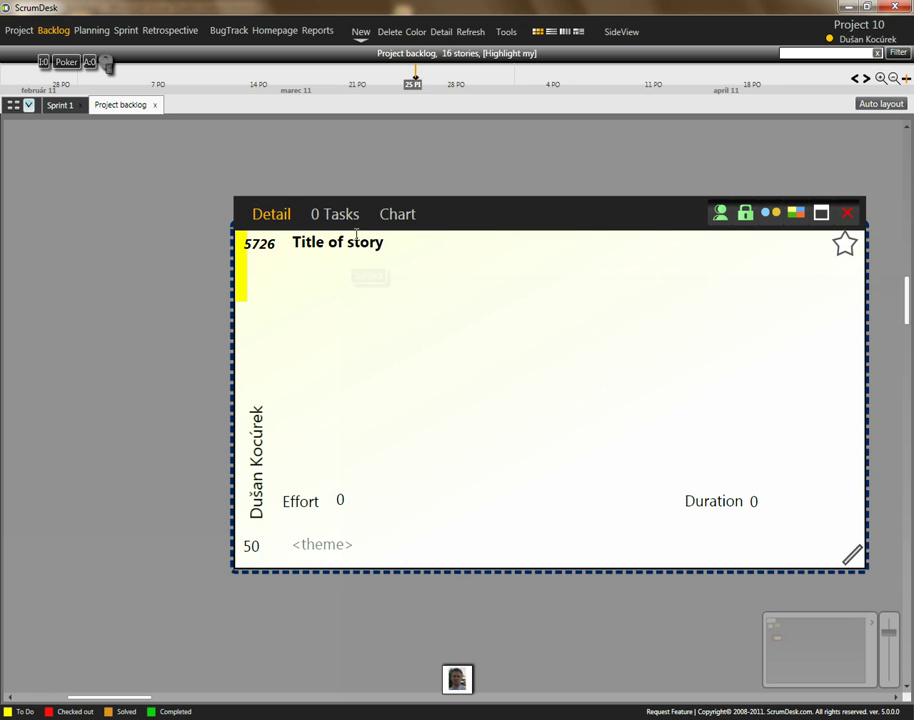
Enter the story description "As <user> I would like to achieve <what> So I have a benefit".
click(363, 312)
click(377, 279)
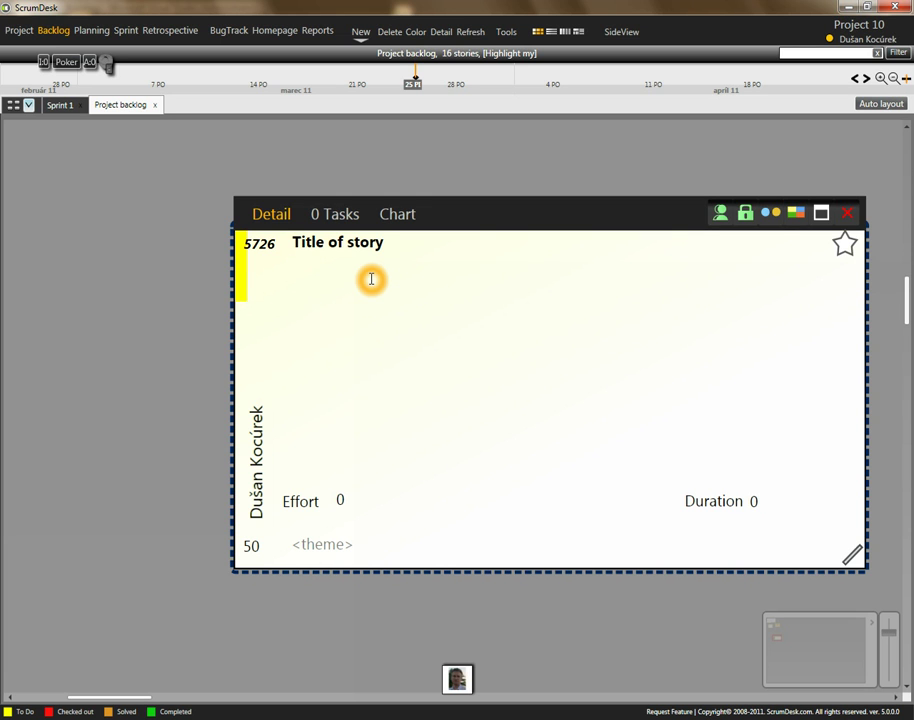
text(A)
text(s)
text( <au)
key(BackSpace)
key(BackSpace)
text(user> I woul)
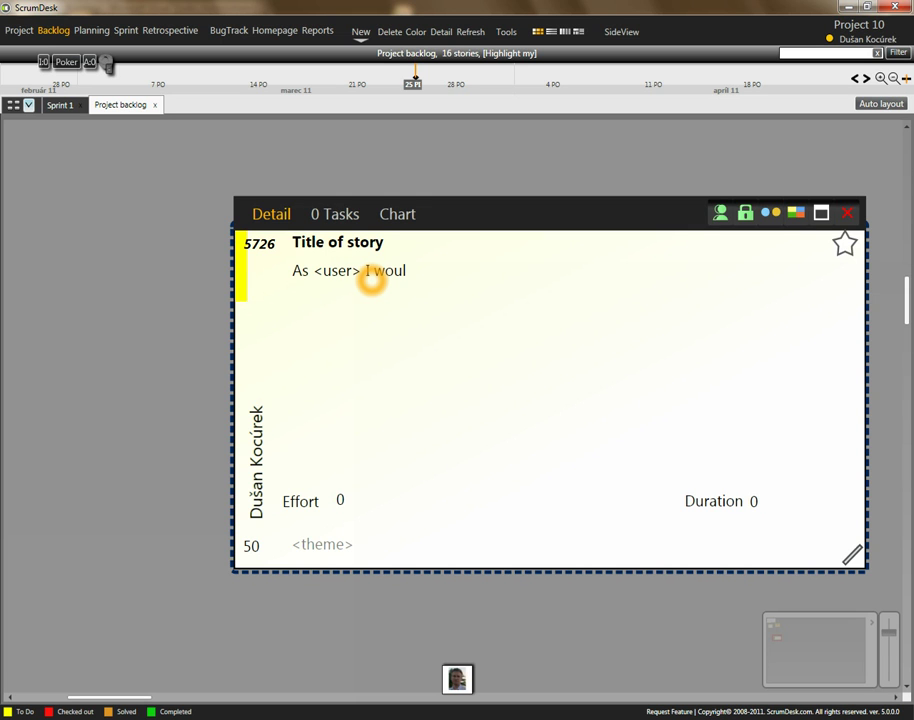
text(d like ot)
key(BackSpace)
key(BackSpace)
key(BackSpace)
text(to achieve <what> So I have )
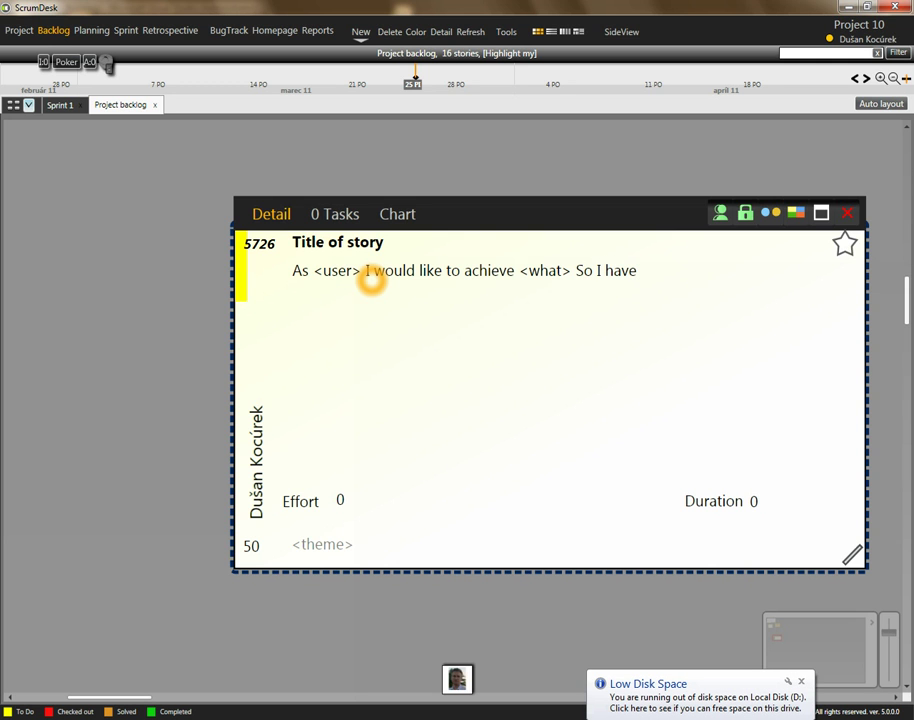
text(a benefit)
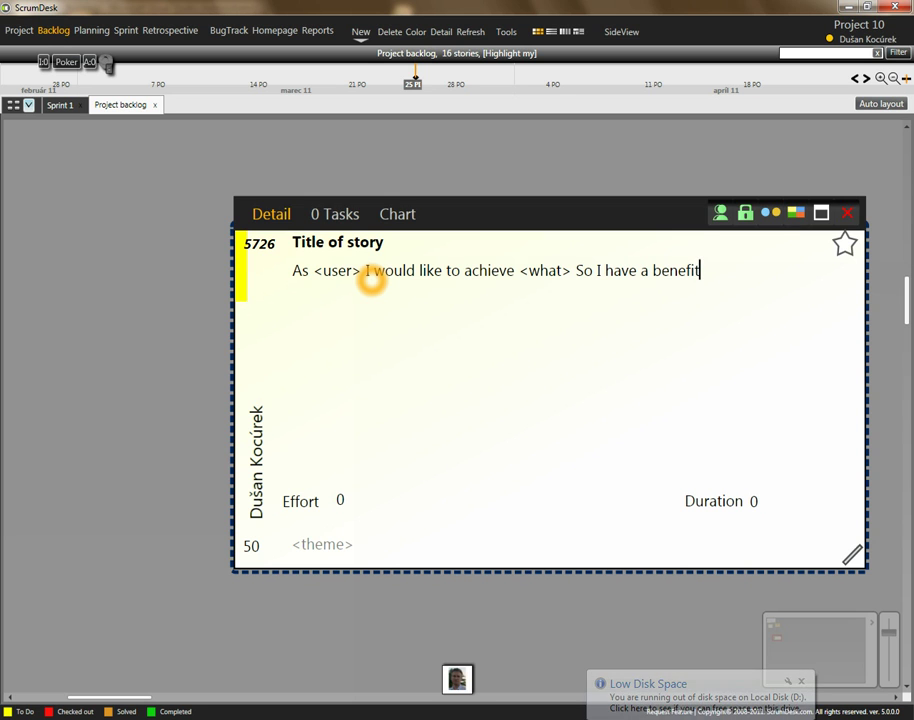
click(165, 258)
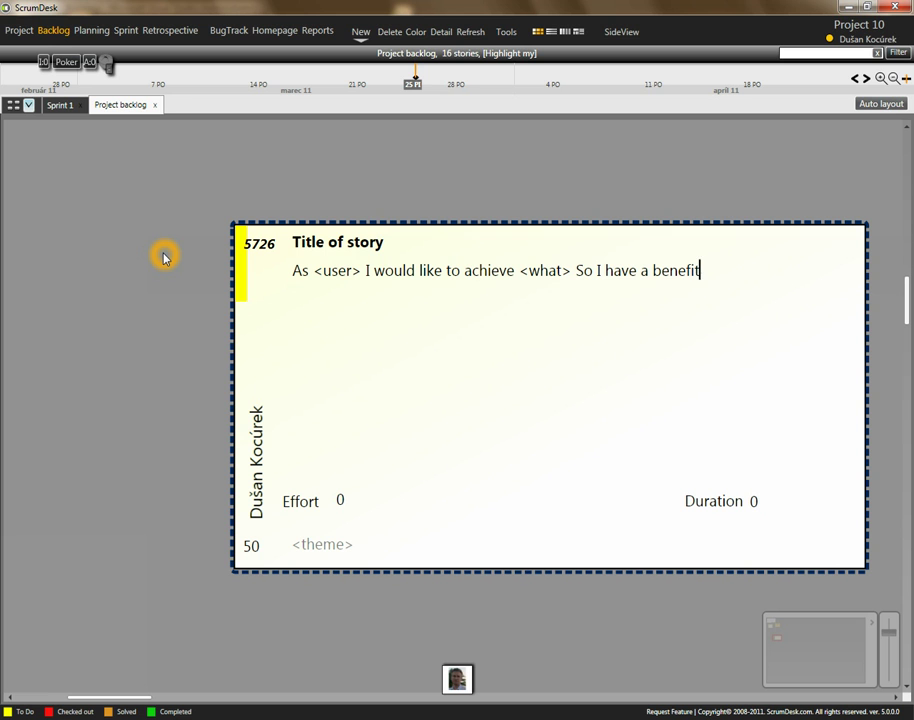
Choose 8 from the predefined estimates as the story's effort.
click(340, 501)
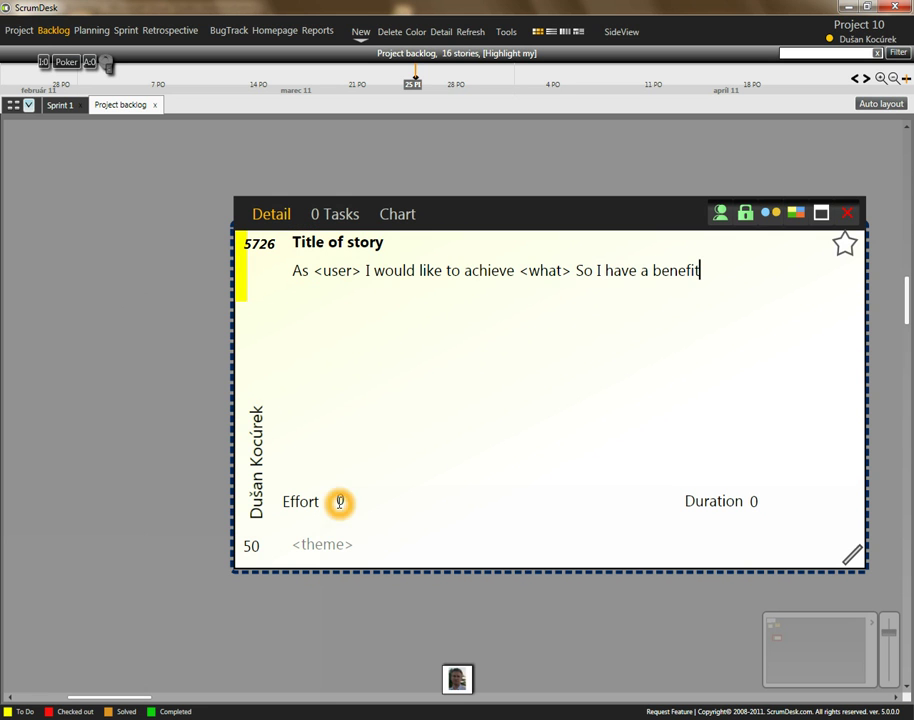
click(341, 501)
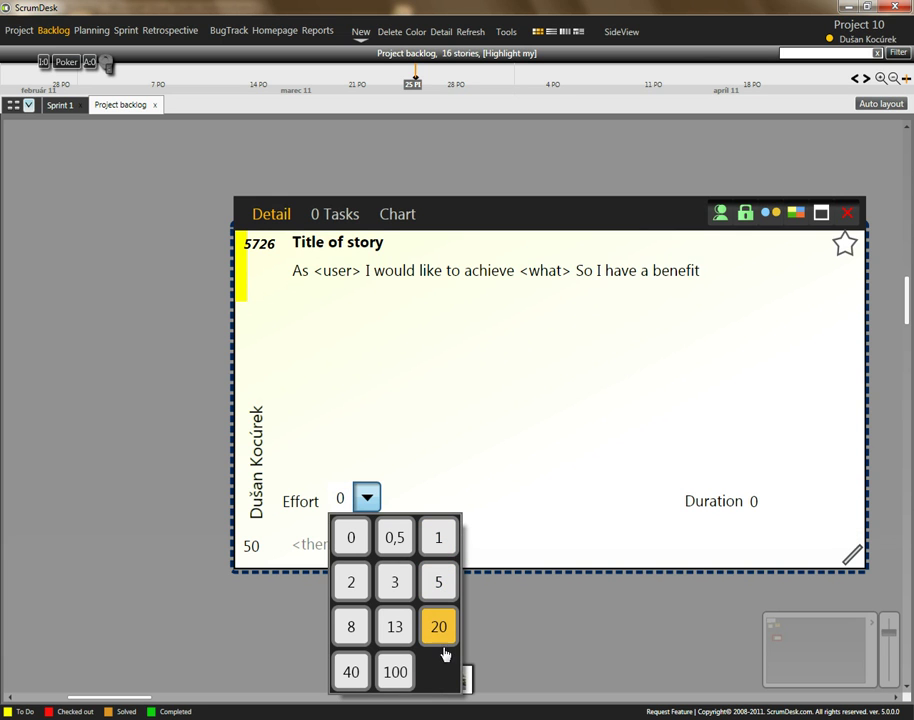
click(365, 618)
Enter a custom effort value of 10 for the story.
click(345, 496)
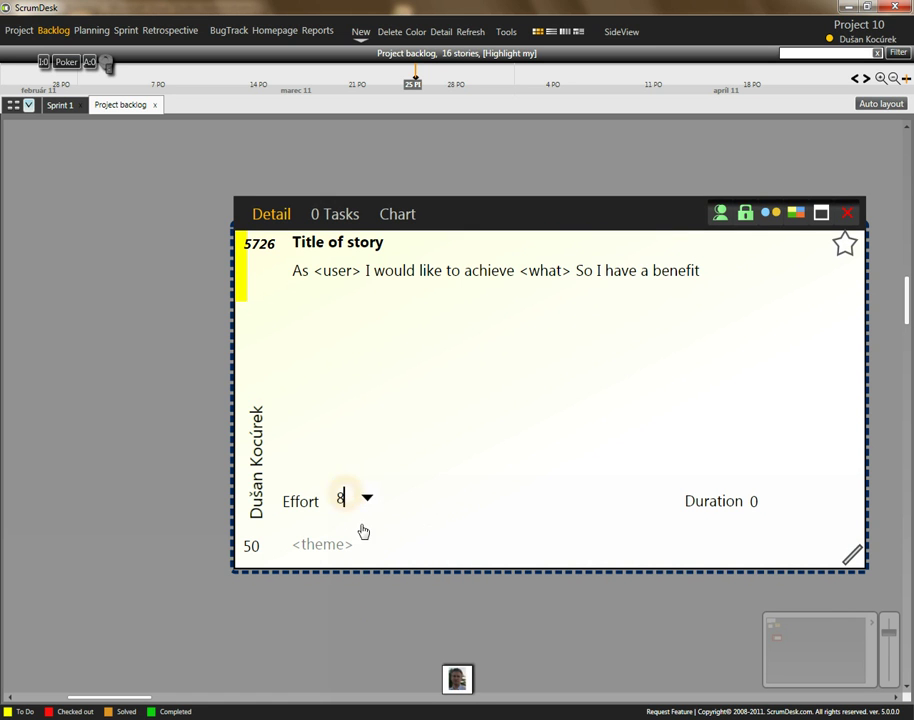
click(366, 544)
key(BackSpace)
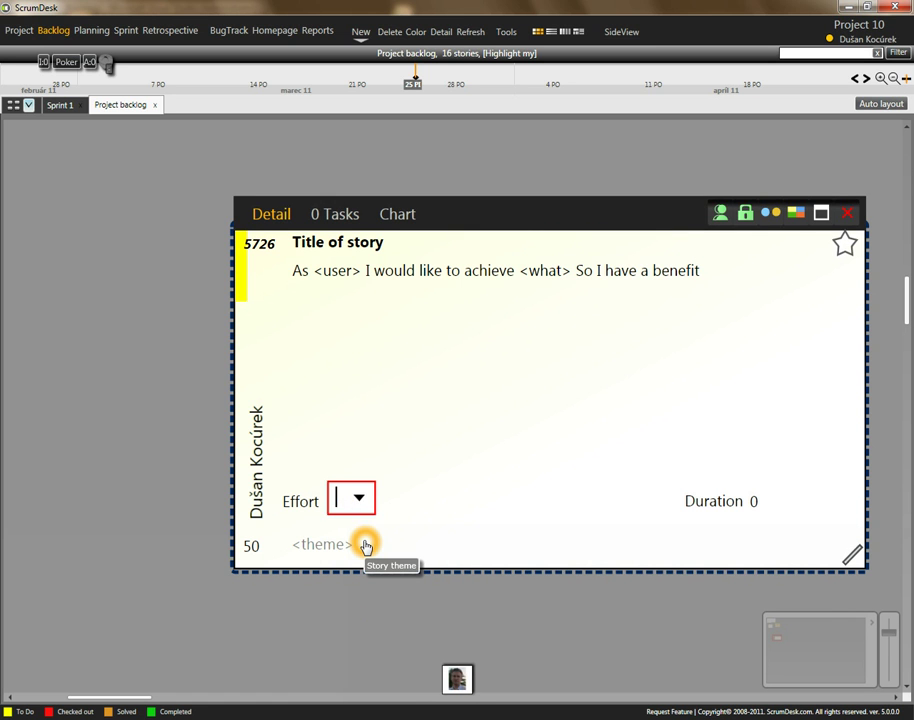
text(10)
key(BackSpace)
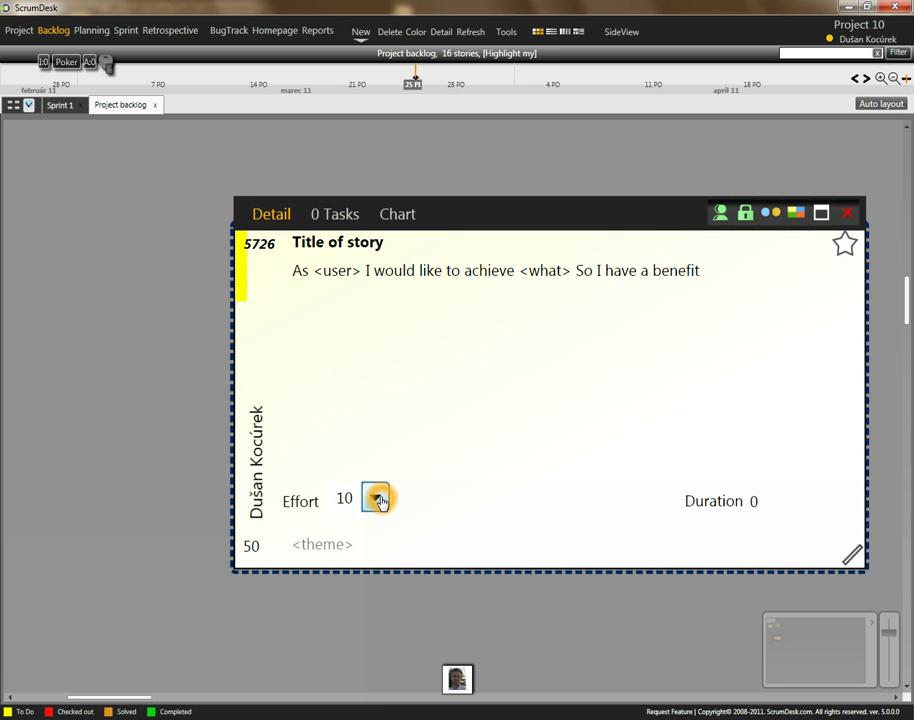
Set the story's duration to 14 and the number beside its theme to 99.
click(753, 501)
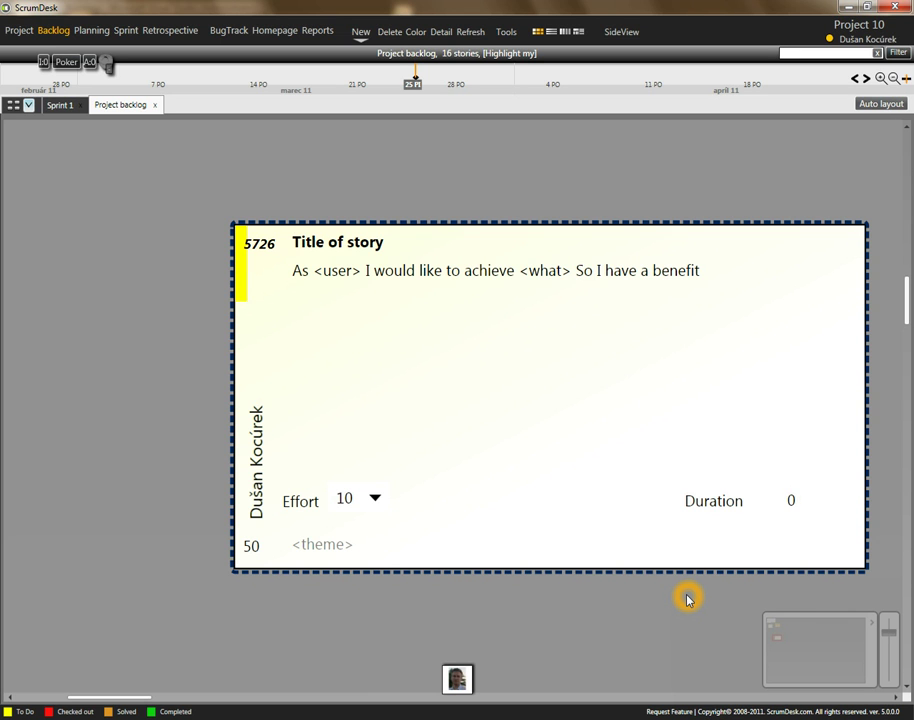
key(BackSpace)
text(14)
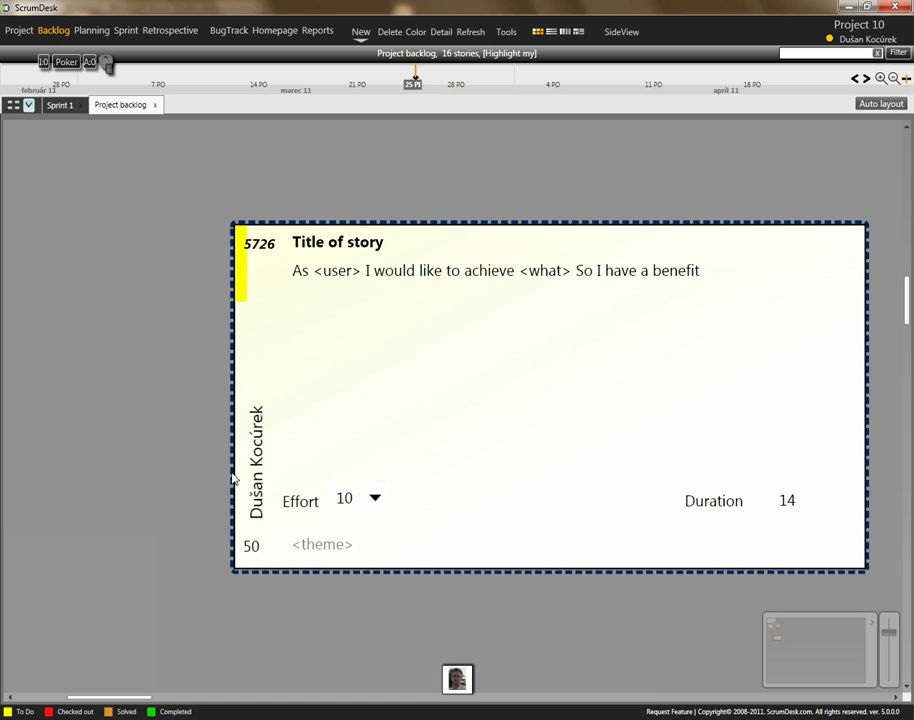
click(246, 545)
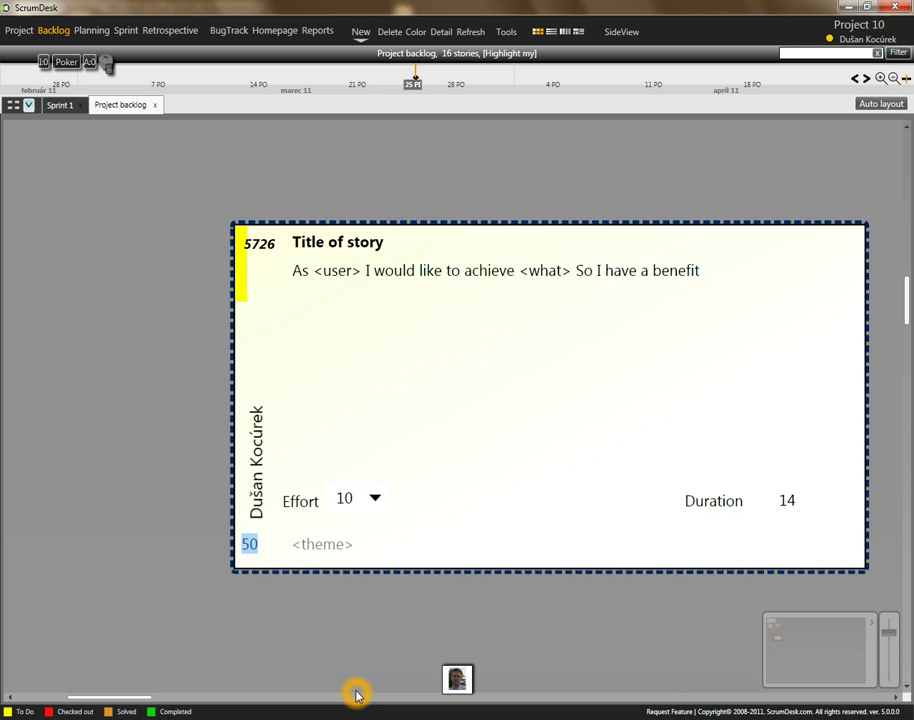
text(99)
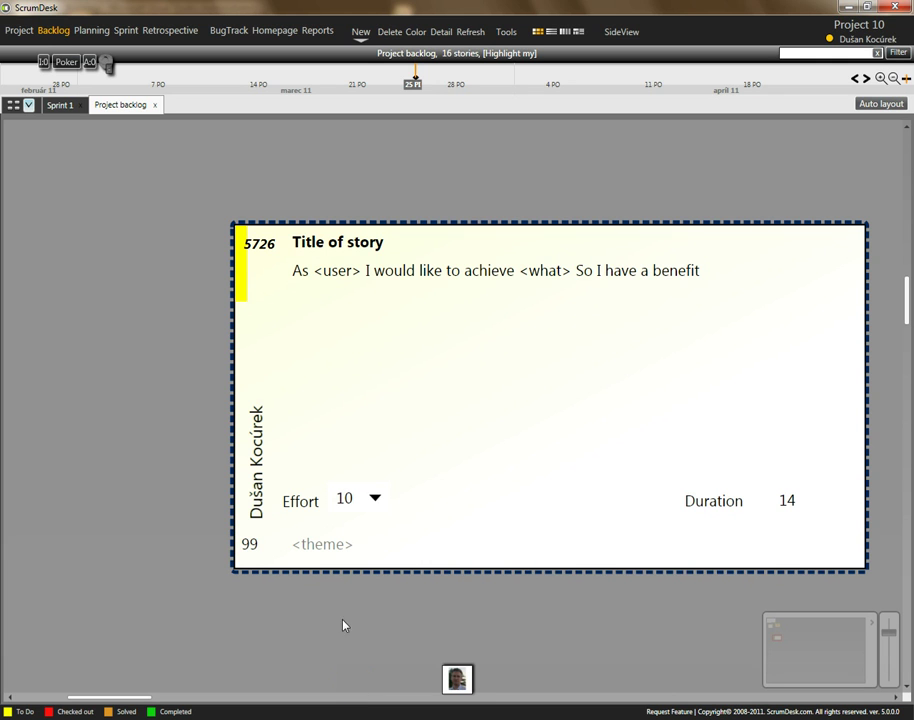
Assign the theme "User Interface" to the story.
click(396, 561)
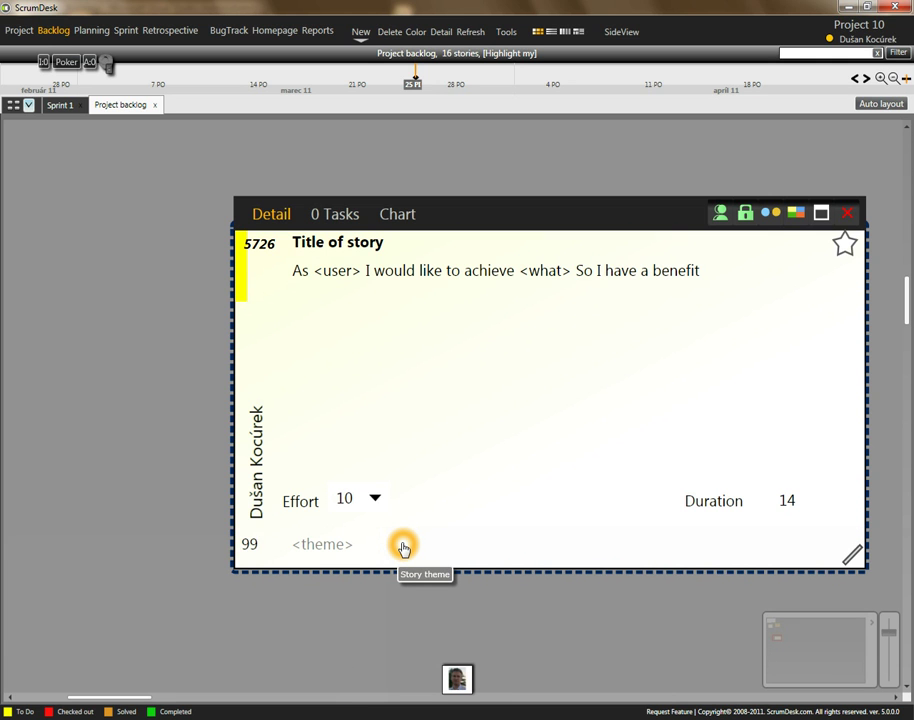
click(403, 546)
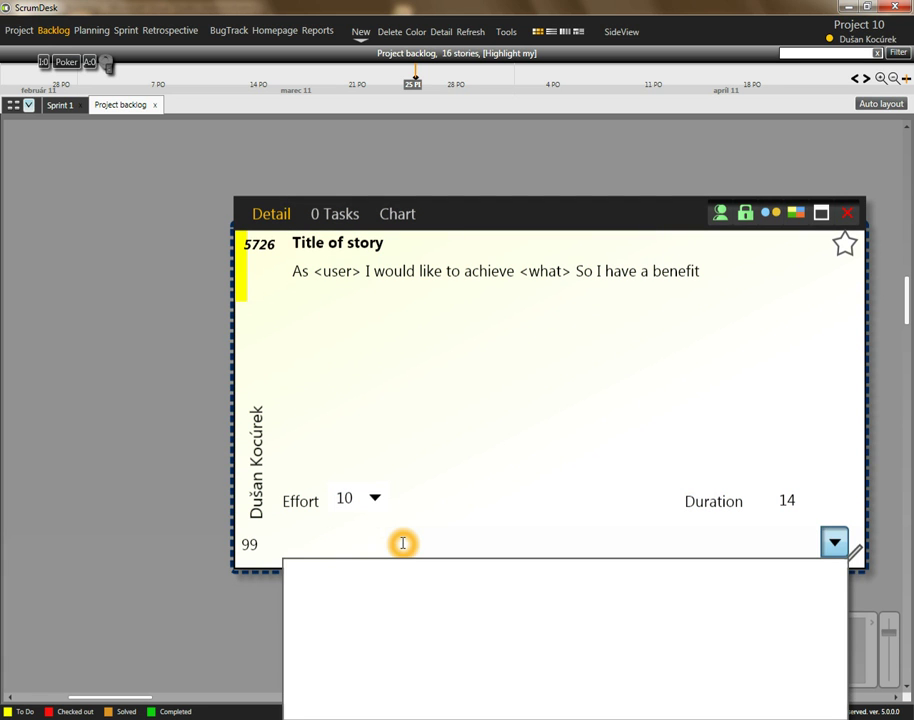
click(403, 543)
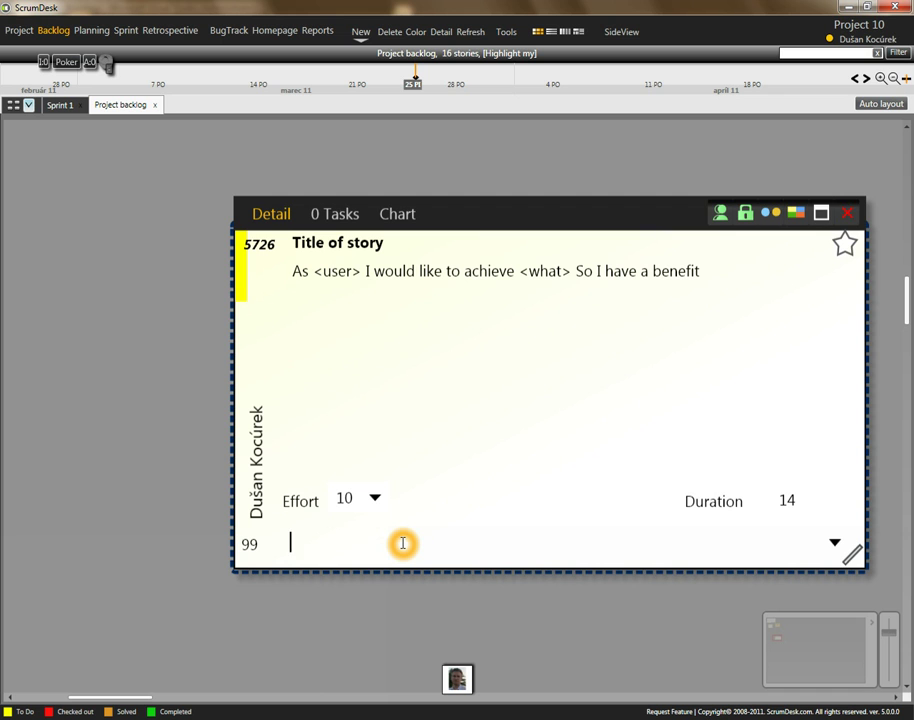
text(Ue)
text(er Interface)
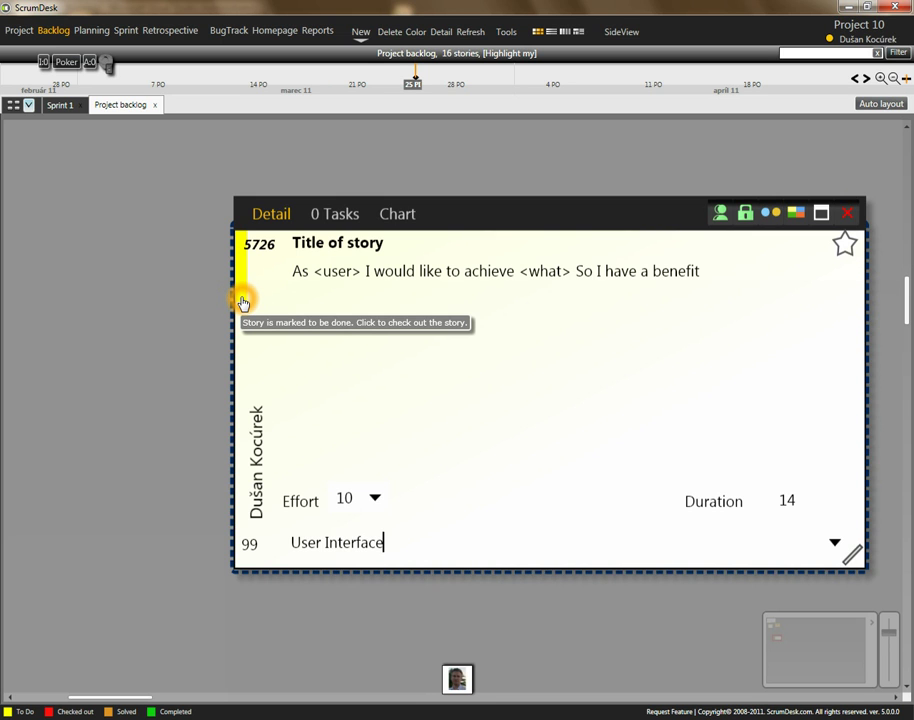
Mark the story with a star and change its card color to light green.
click(315, 315)
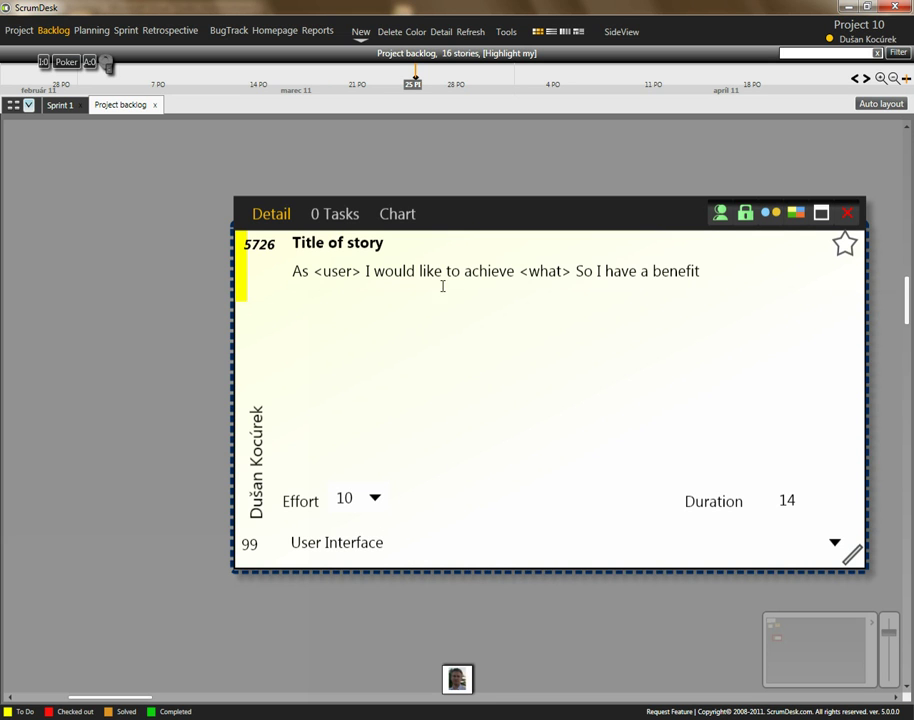
click(845, 250)
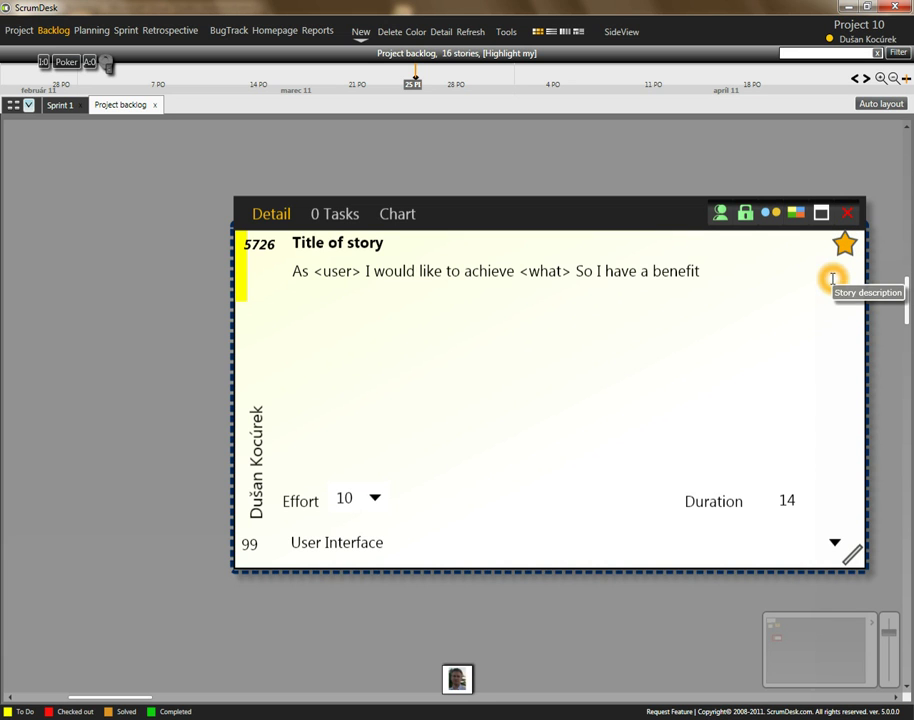
click(741, 236)
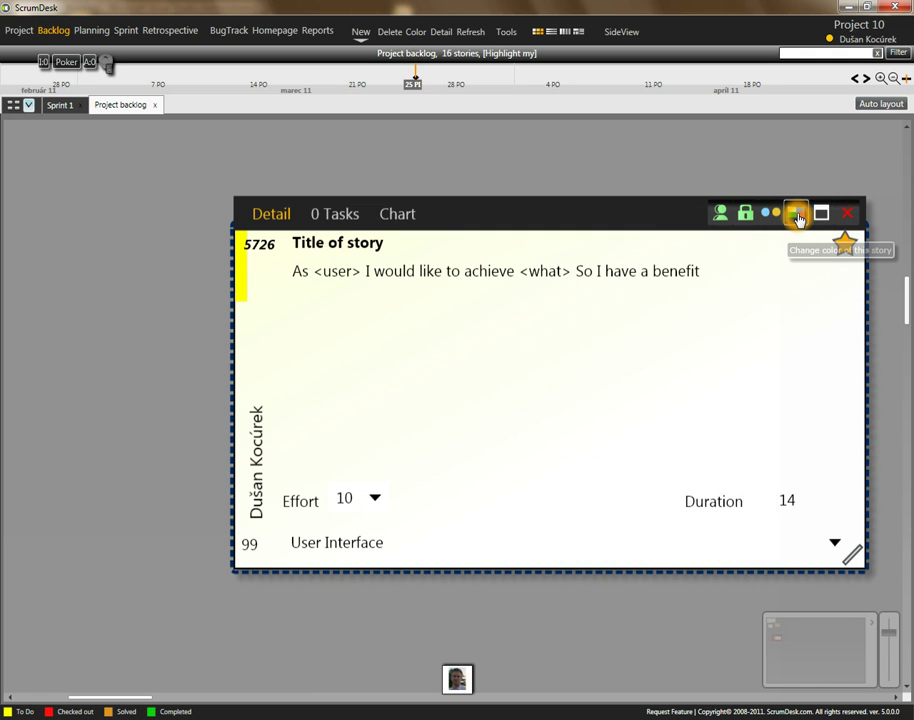
click(797, 215)
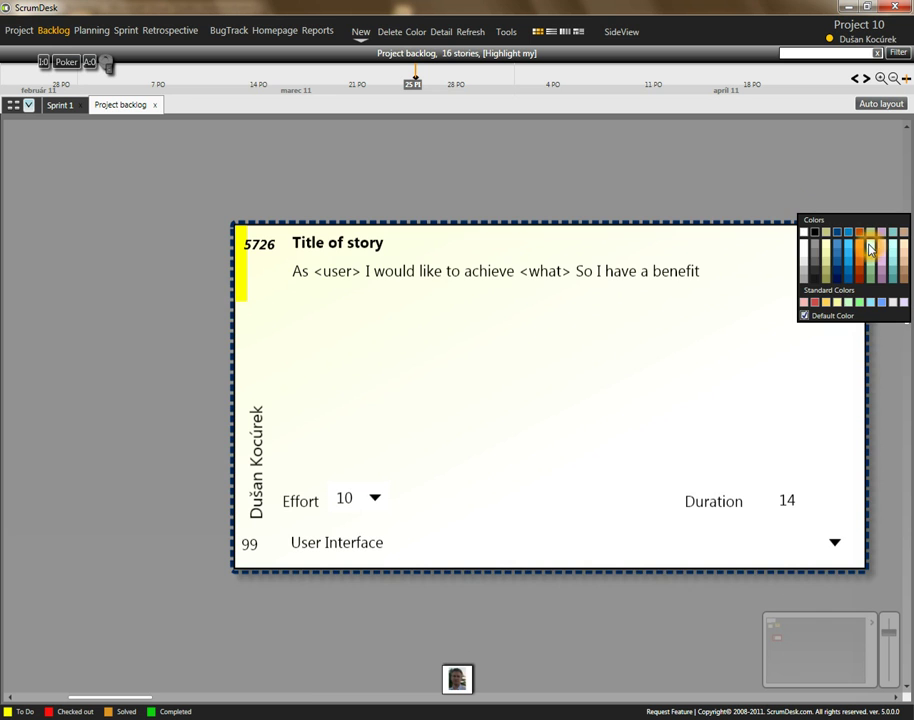
click(876, 251)
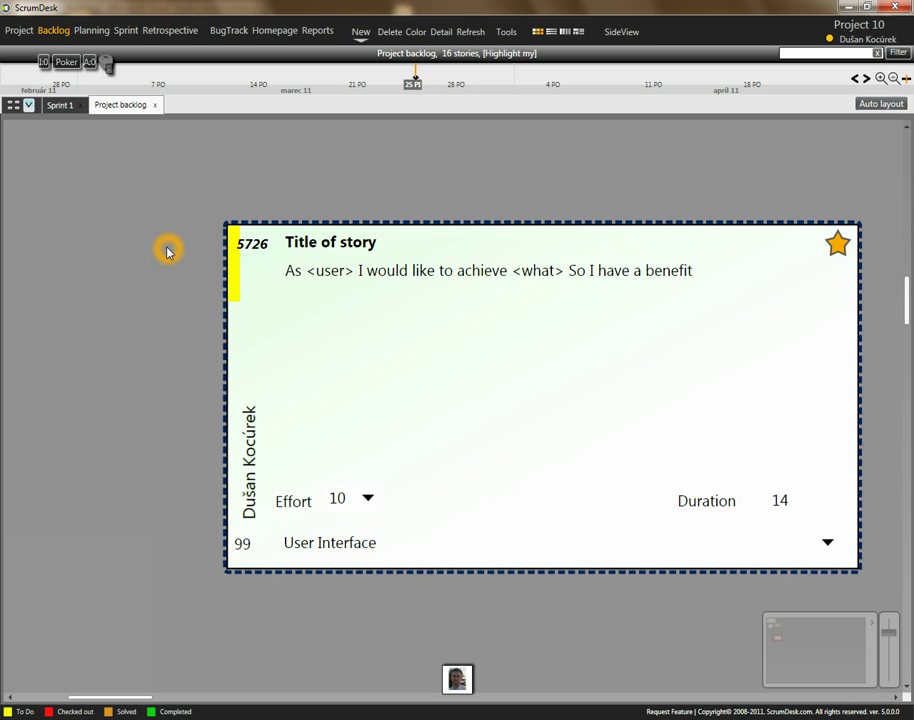
Add two new tasks to the story from its card.
mouse_move(310, 288)
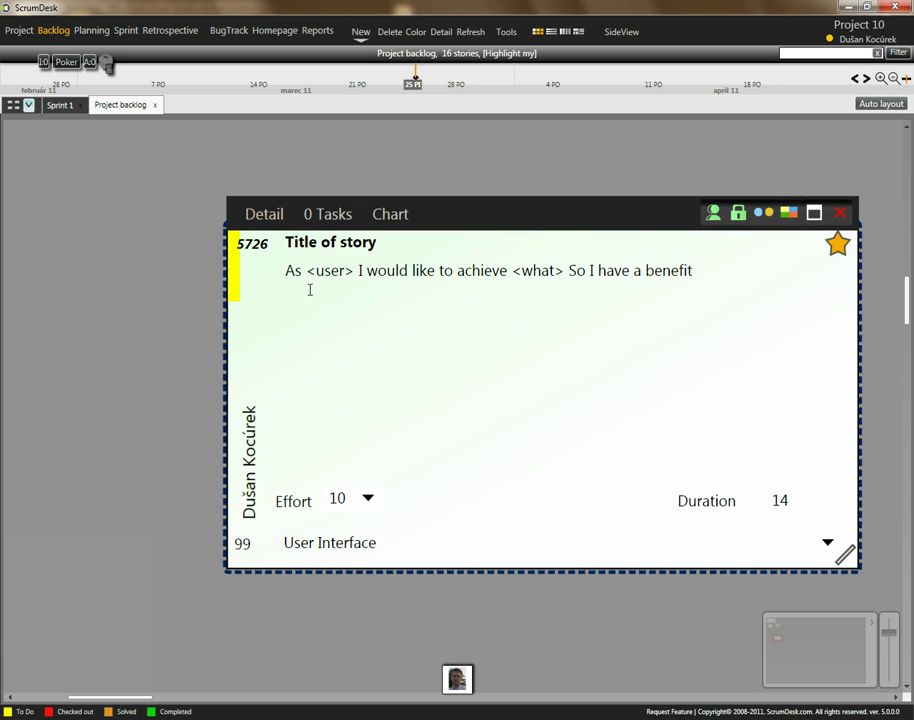
click(329, 216)
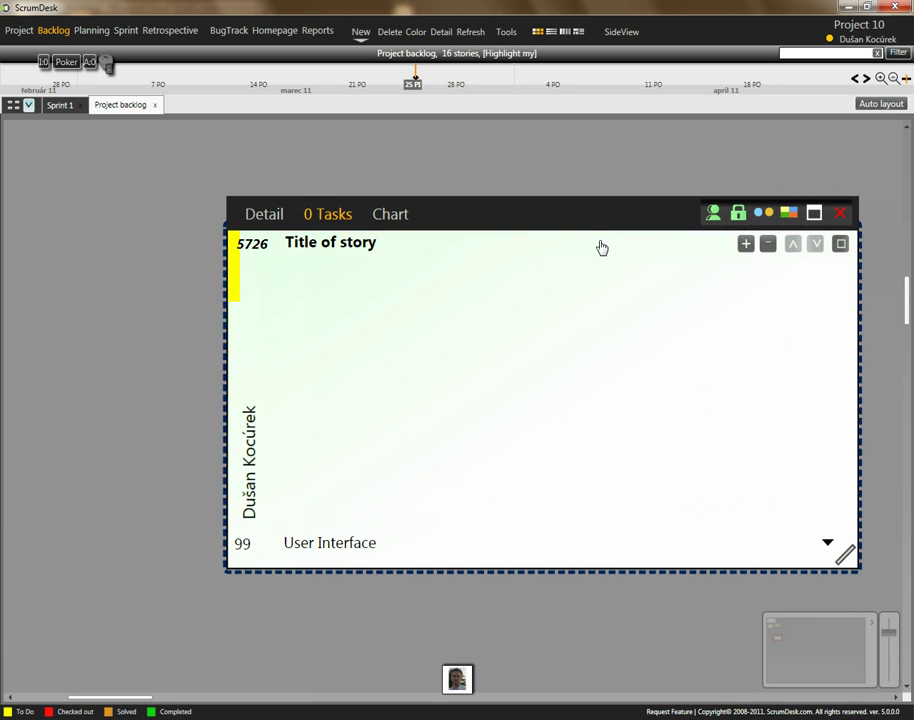
click(333, 217)
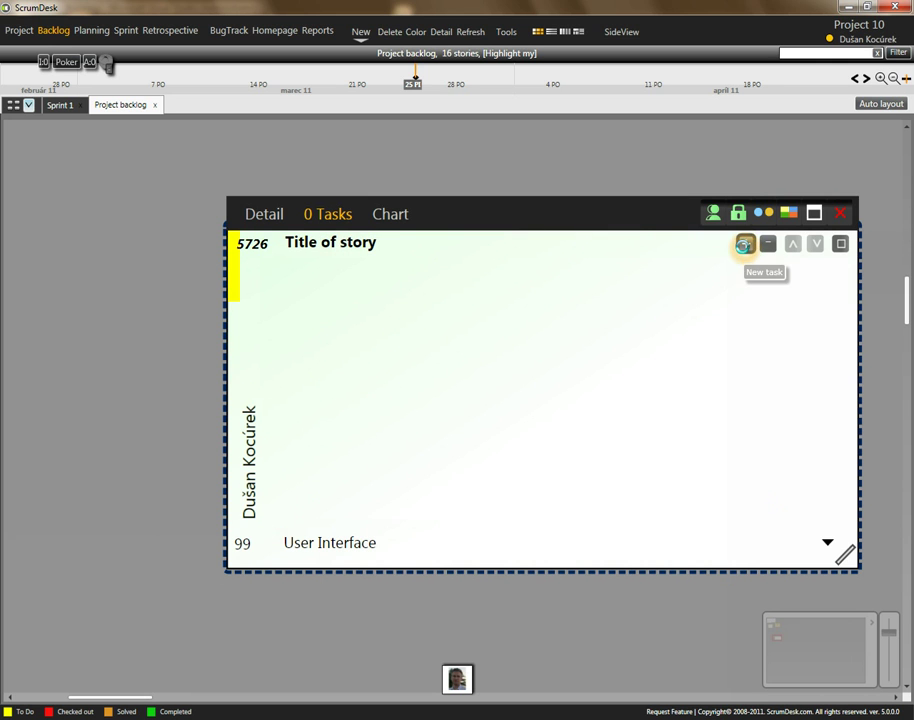
click(744, 247)
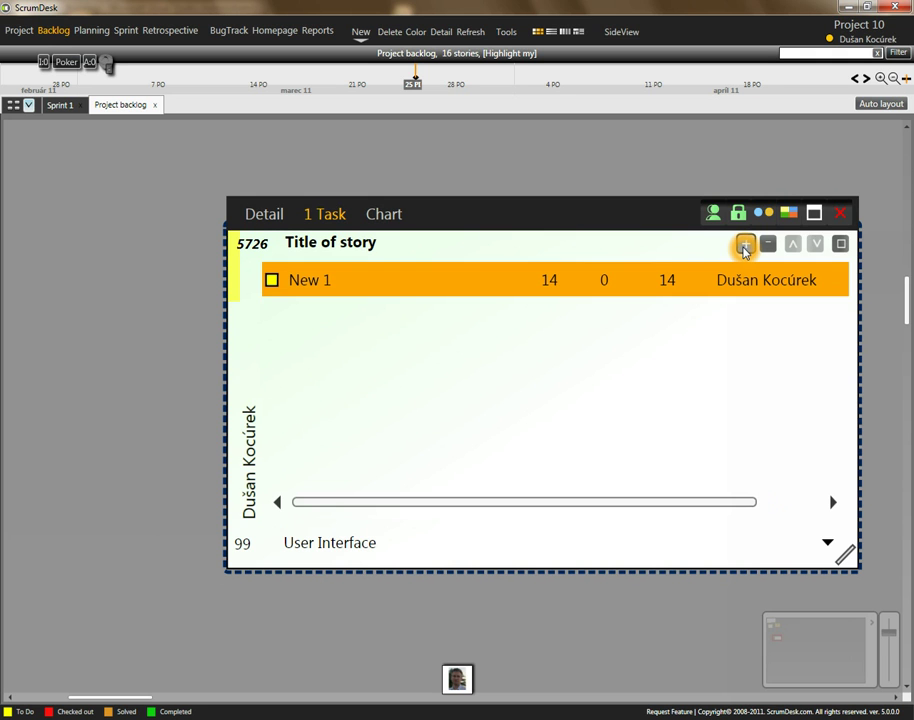
click(744, 247)
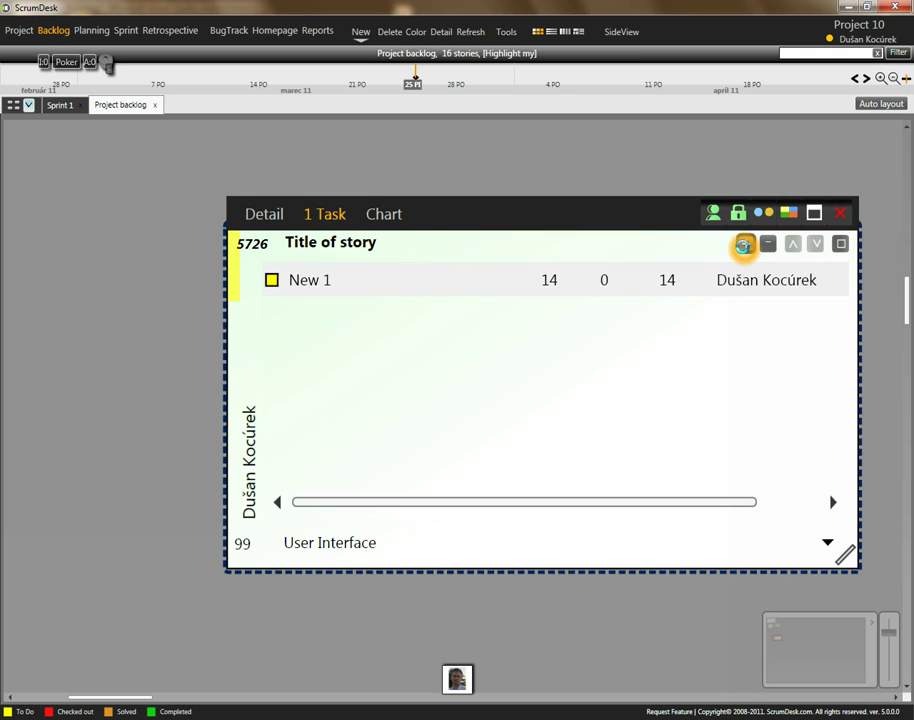
Select the first task on the card and look at the team members available as its owner.
click(360, 283)
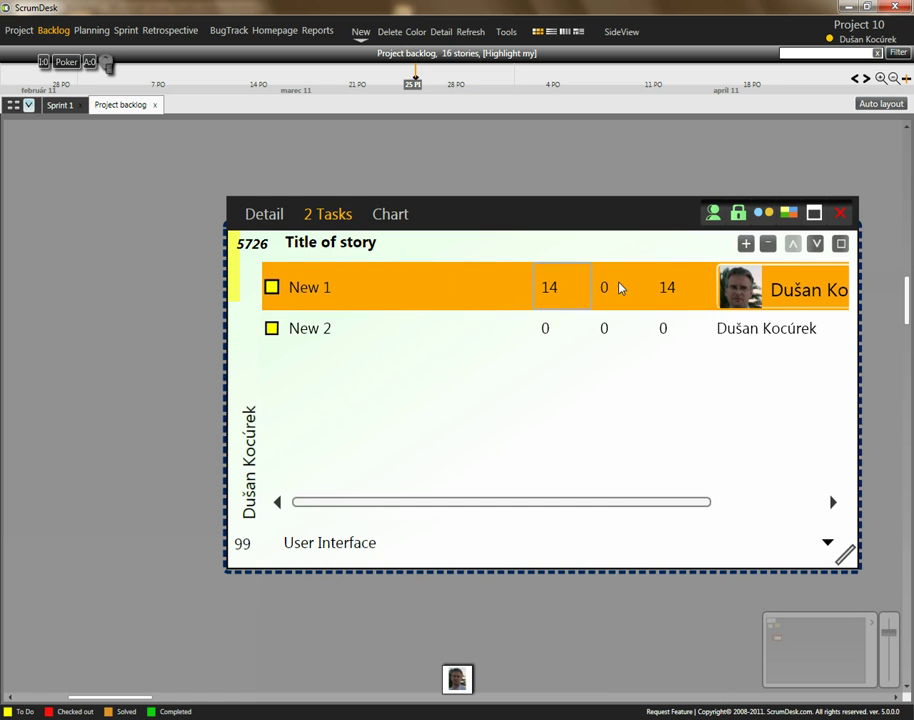
click(704, 503)
drag(704, 503, 809, 505)
click(826, 293)
click(826, 293)
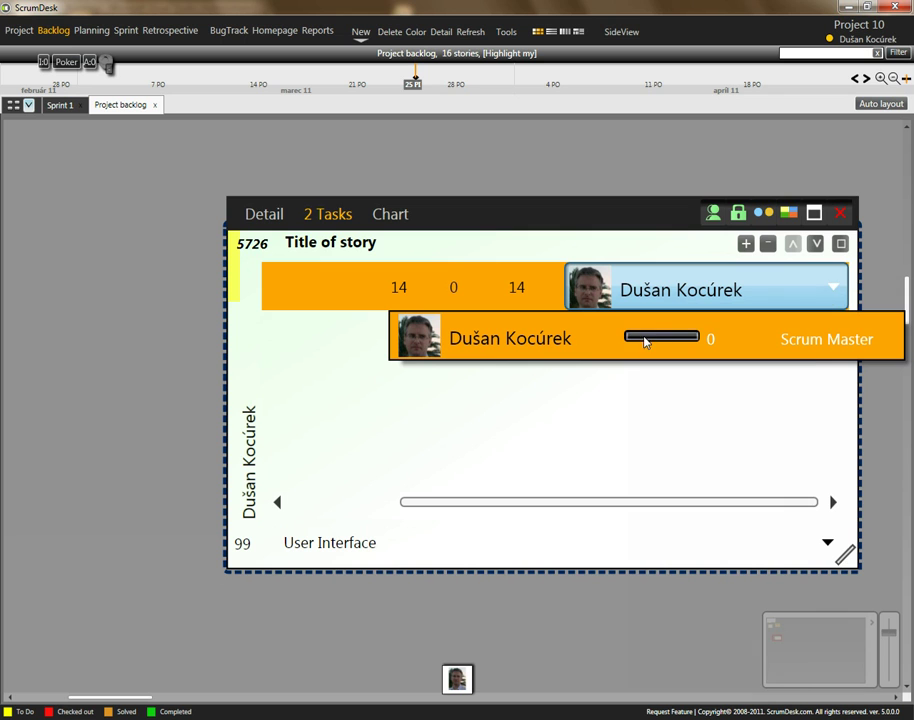
mouse_move(630, 339)
View the story's burndown chart on the card and return to its detail side.
click(408, 215)
click(400, 216)
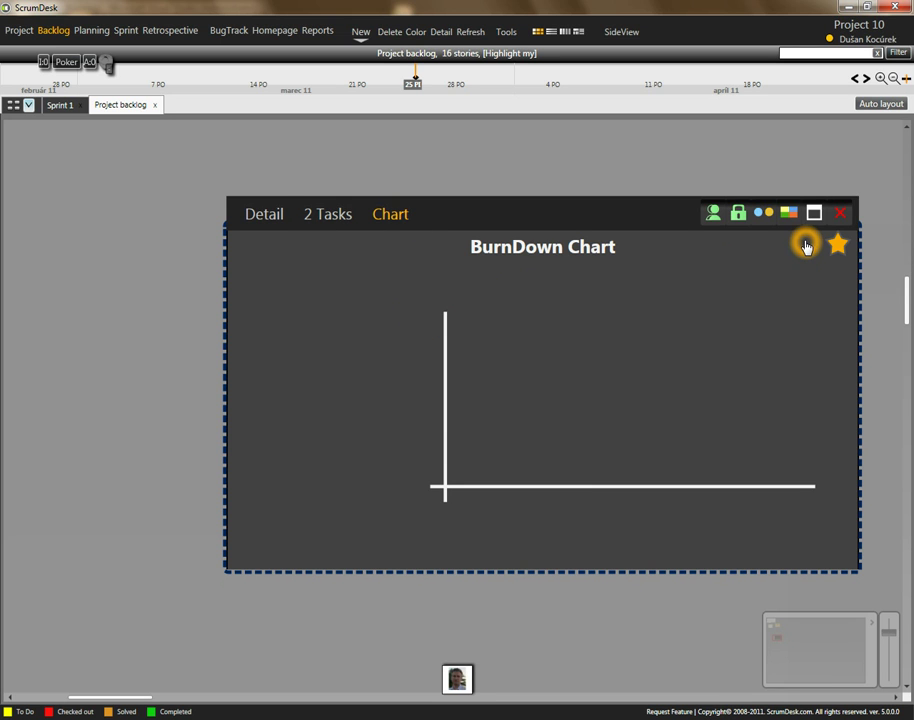
click(272, 213)
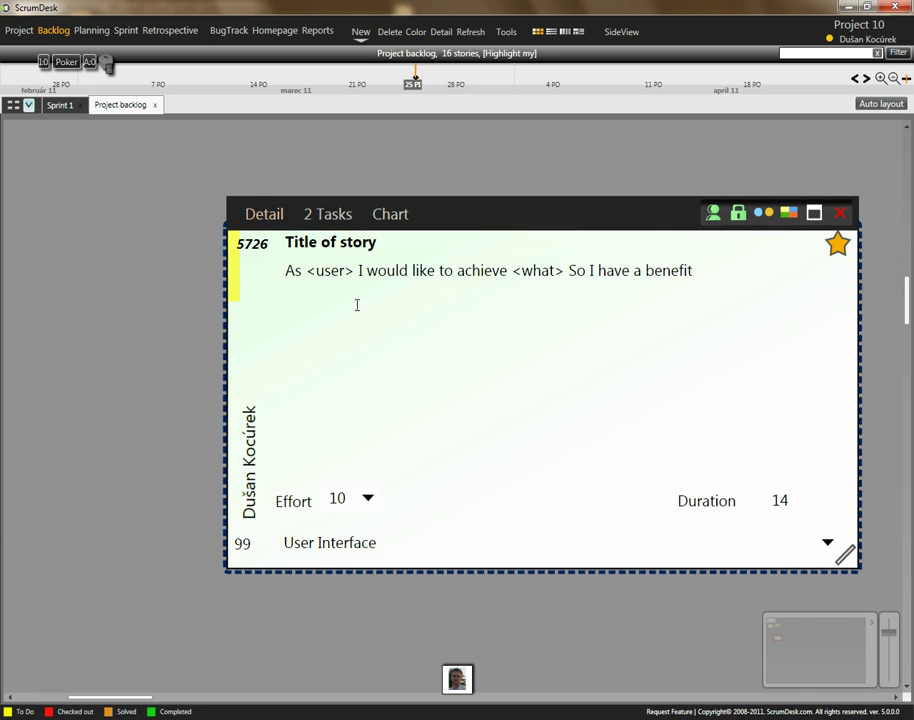
Open the story in its full detail window and add the tag "User Interface" from the available tags.
click(816, 214)
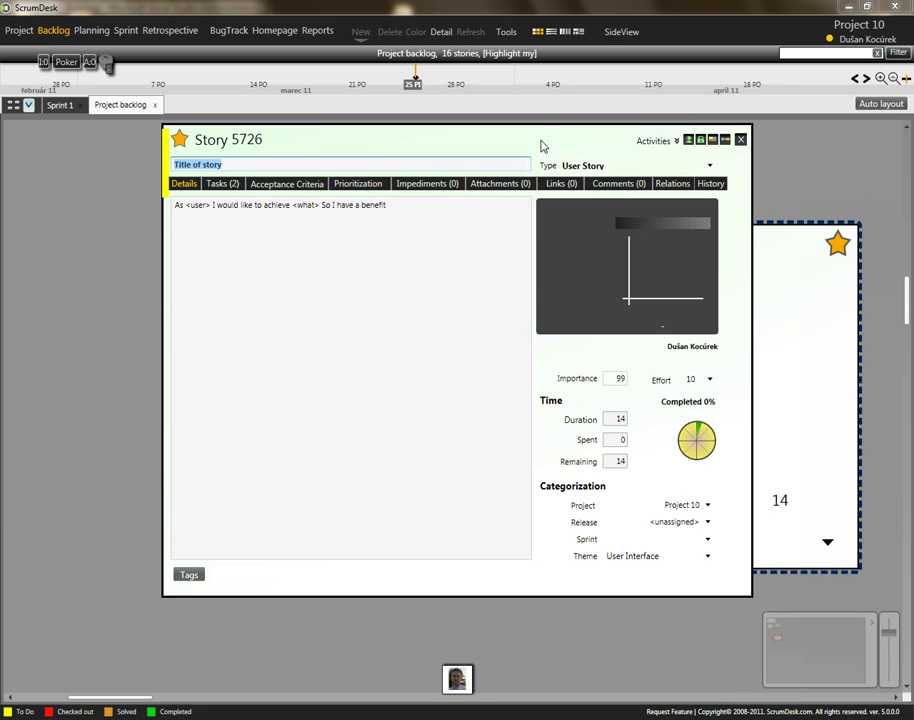
drag(530, 139, 519, 164)
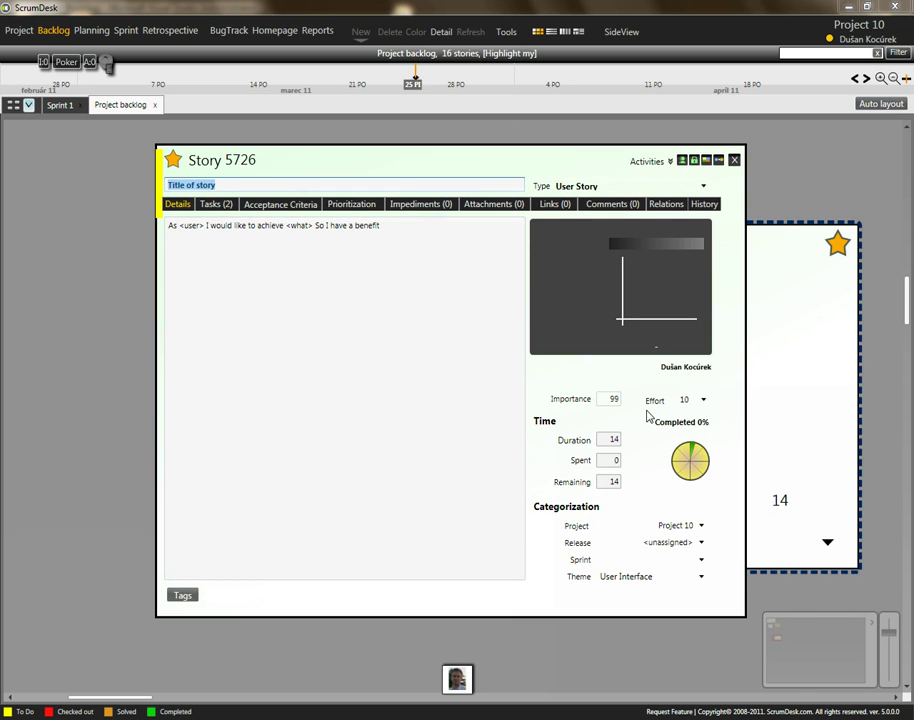
click(351, 594)
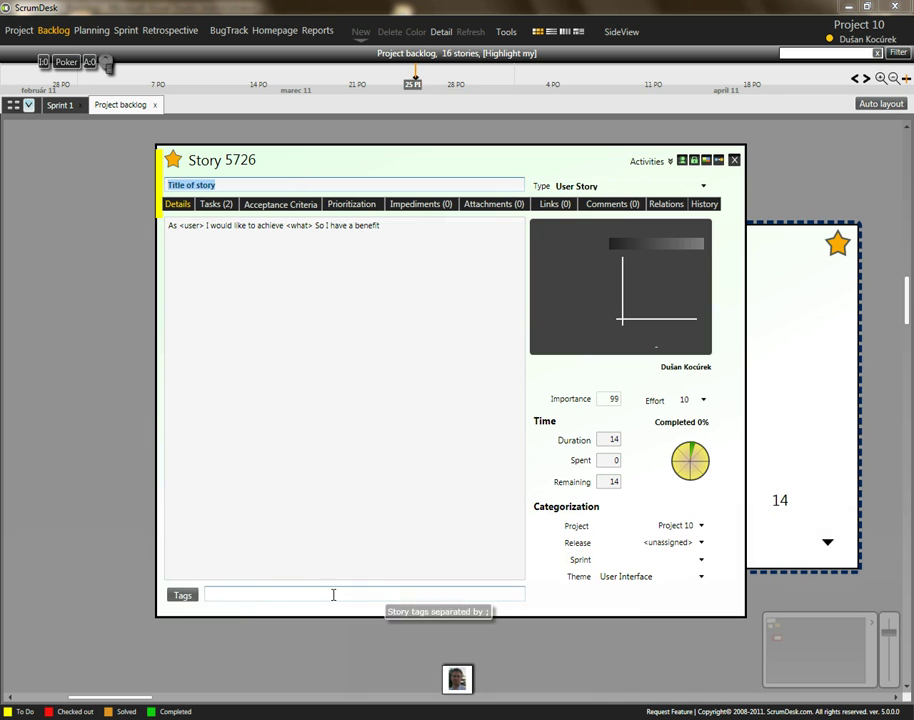
click(185, 595)
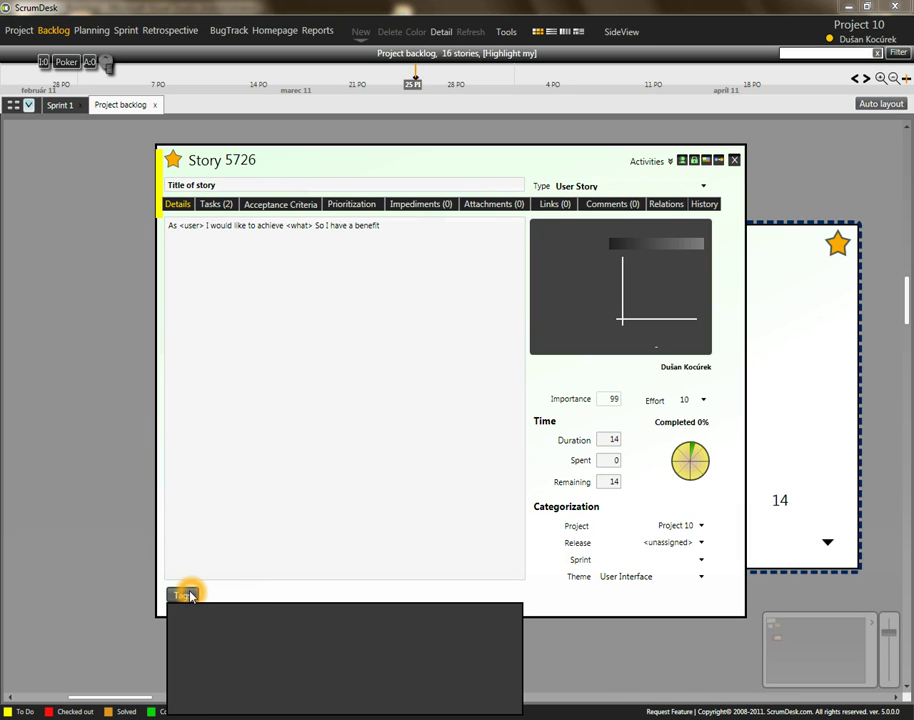
click(241, 594)
click(267, 559)
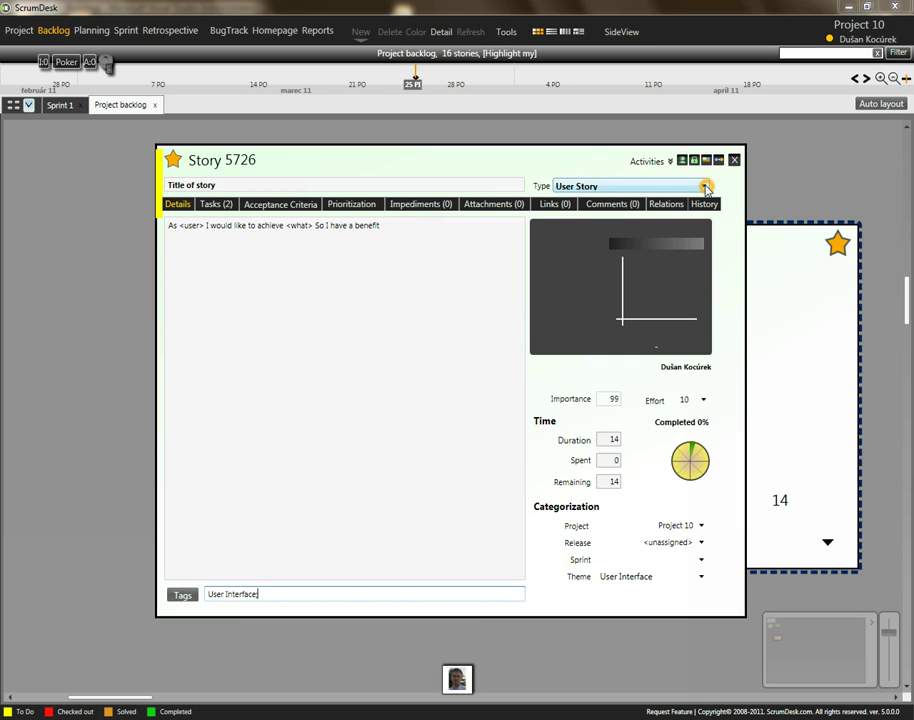
Look through the available story types, leaving User Story selected.
click(705, 189)
click(704, 189)
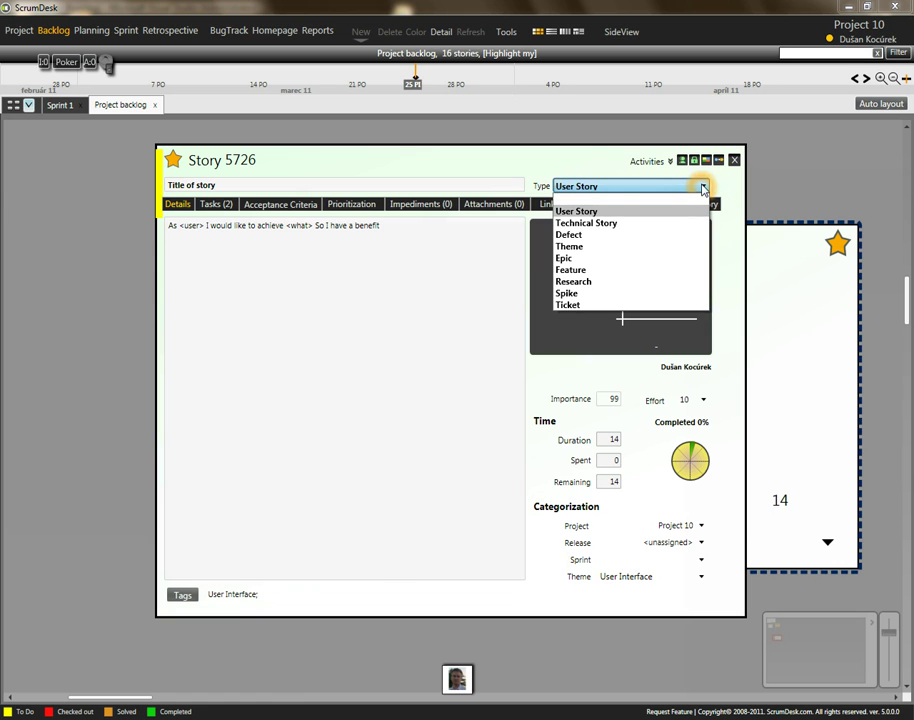
click(704, 189)
Inspect the details, attachments and links of task New 1 from the story's task list and close the task.
click(221, 214)
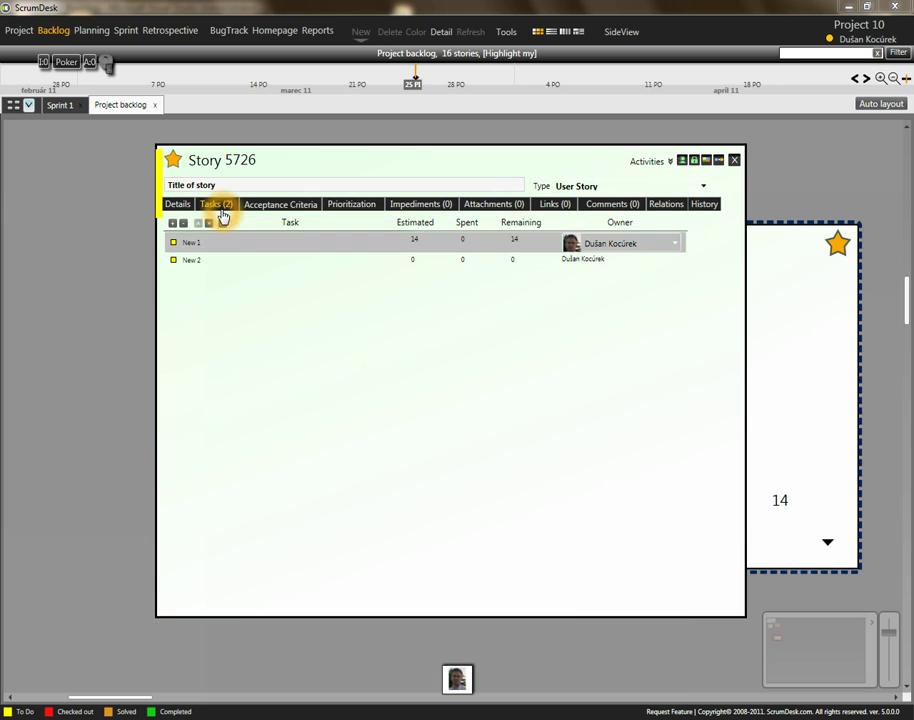
click(198, 242)
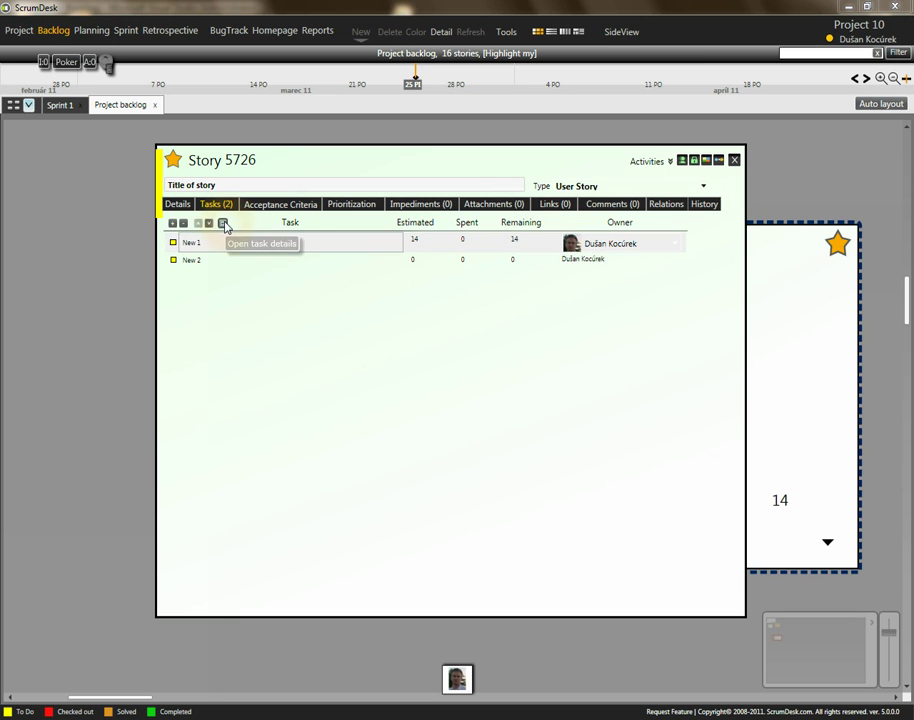
click(223, 223)
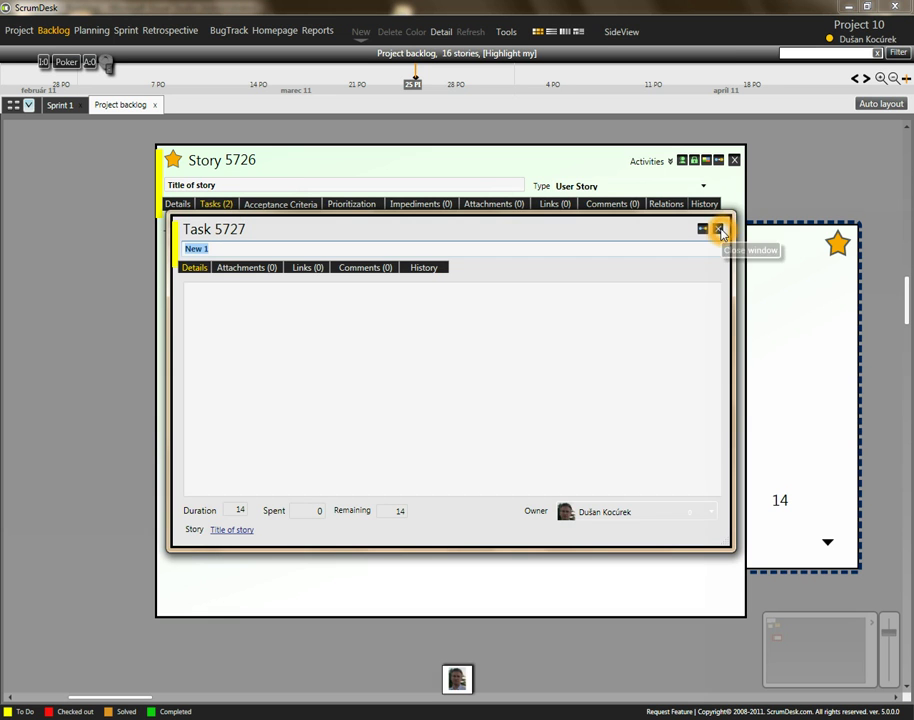
click(247, 267)
click(314, 267)
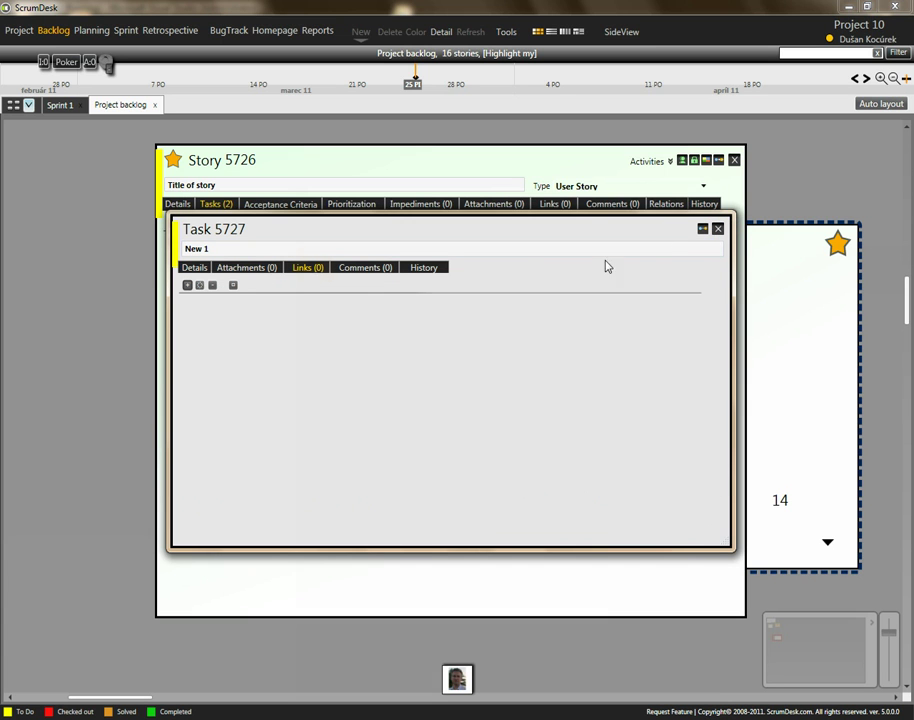
click(718, 232)
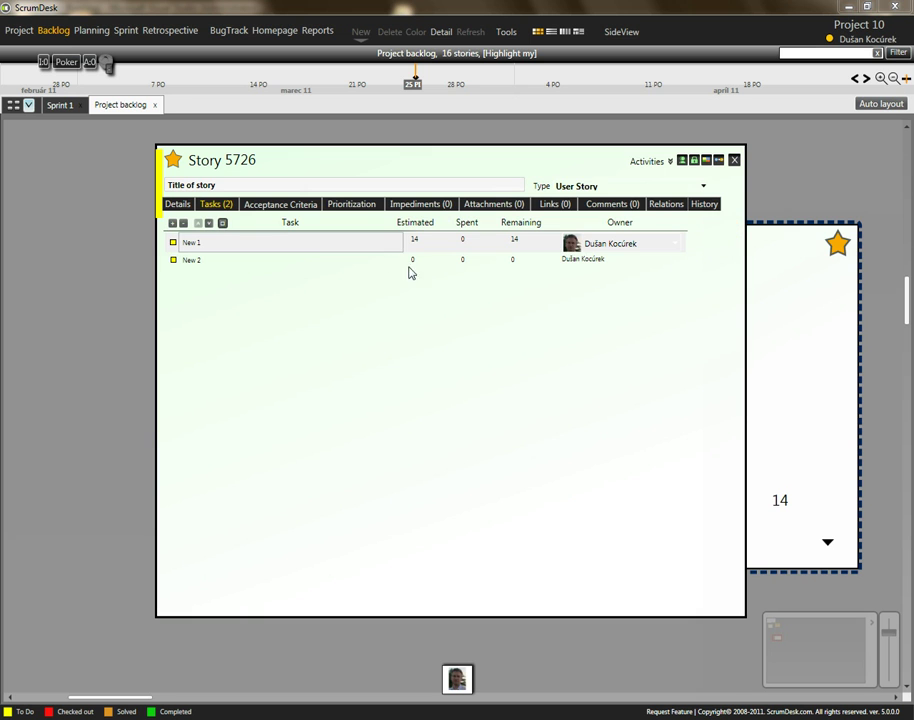
Examine the story's acceptance criteria and prioritization fields, including the customer satisfaction and MoSCoW priority options.
click(283, 206)
click(288, 256)
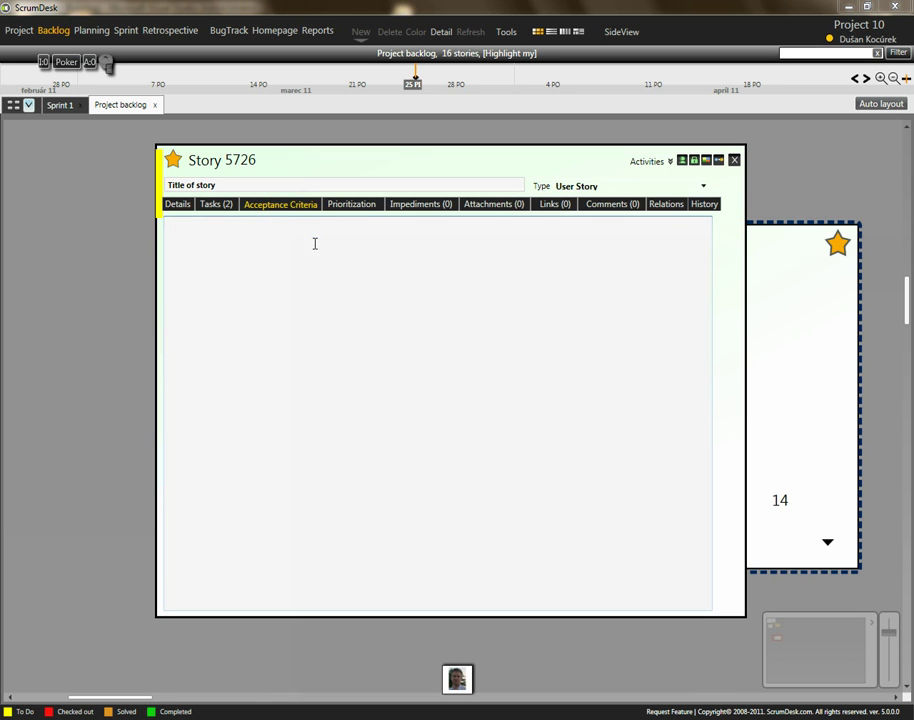
click(363, 210)
click(364, 213)
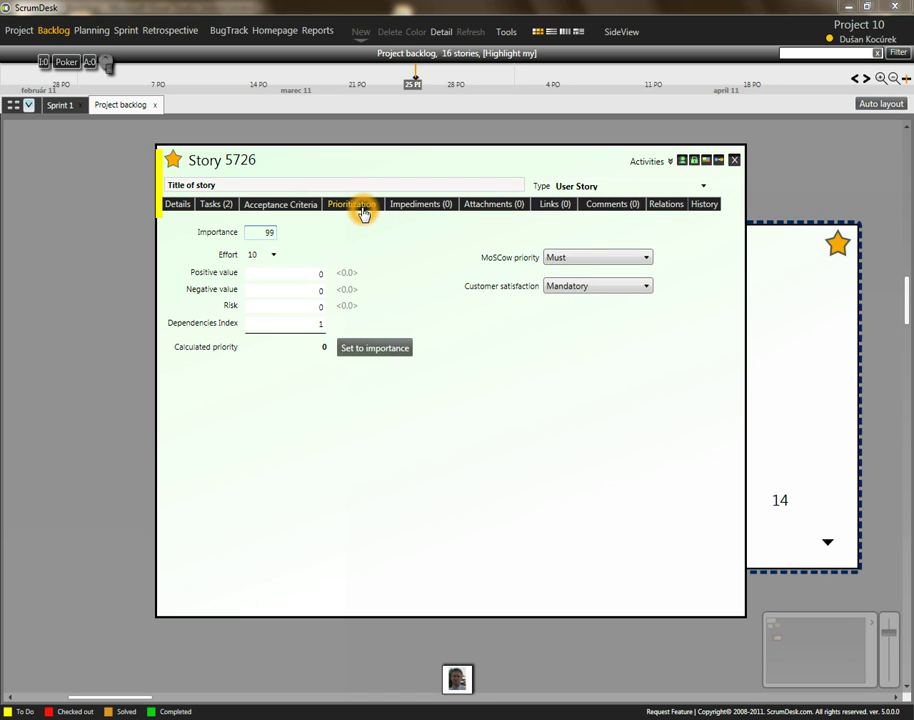
click(322, 272)
click(317, 305)
click(302, 324)
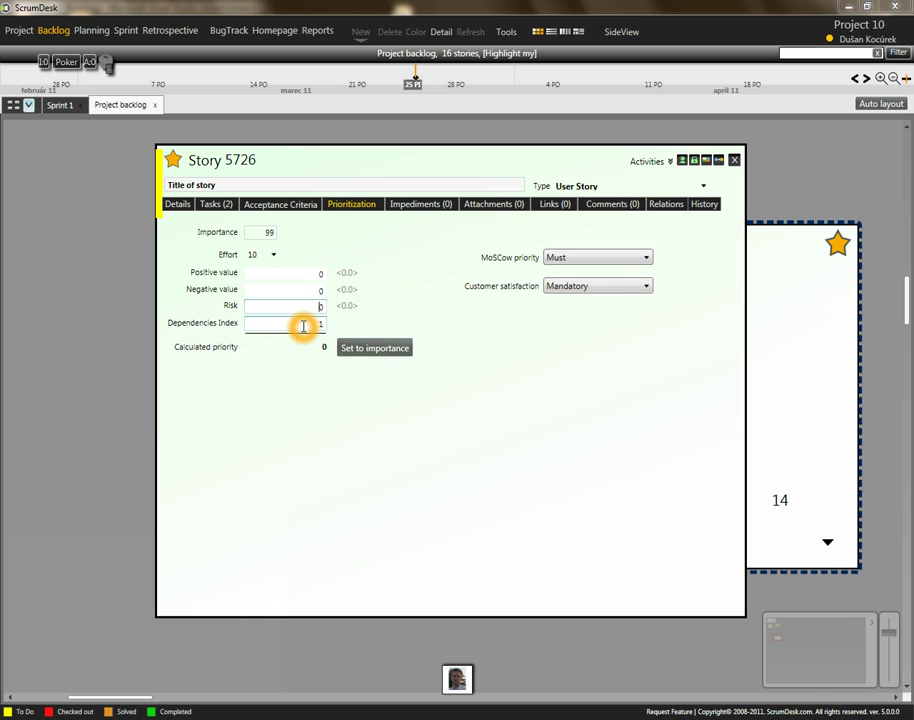
click(602, 396)
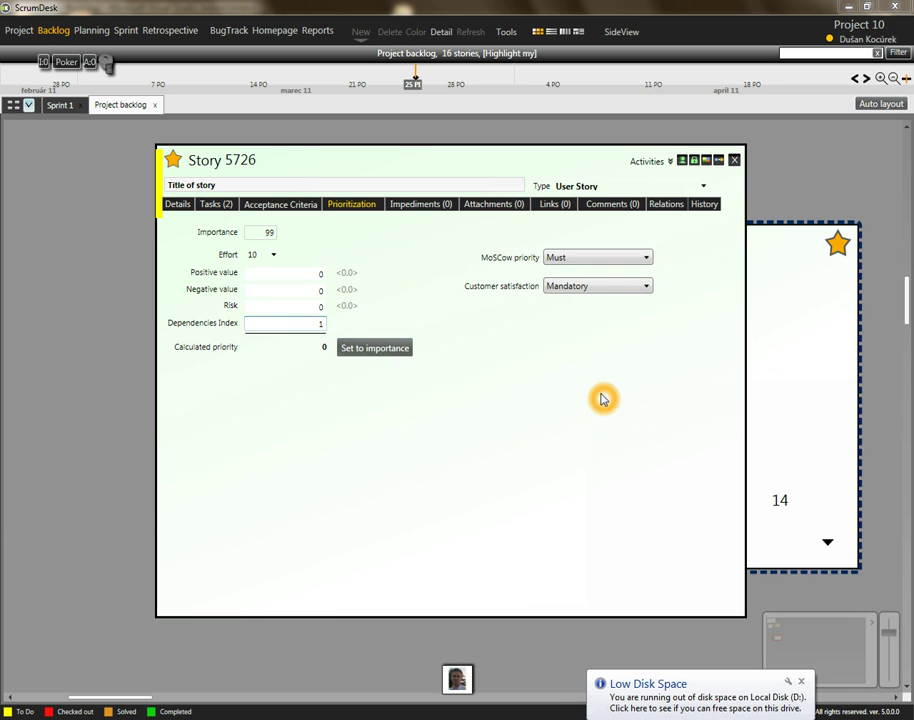
click(632, 287)
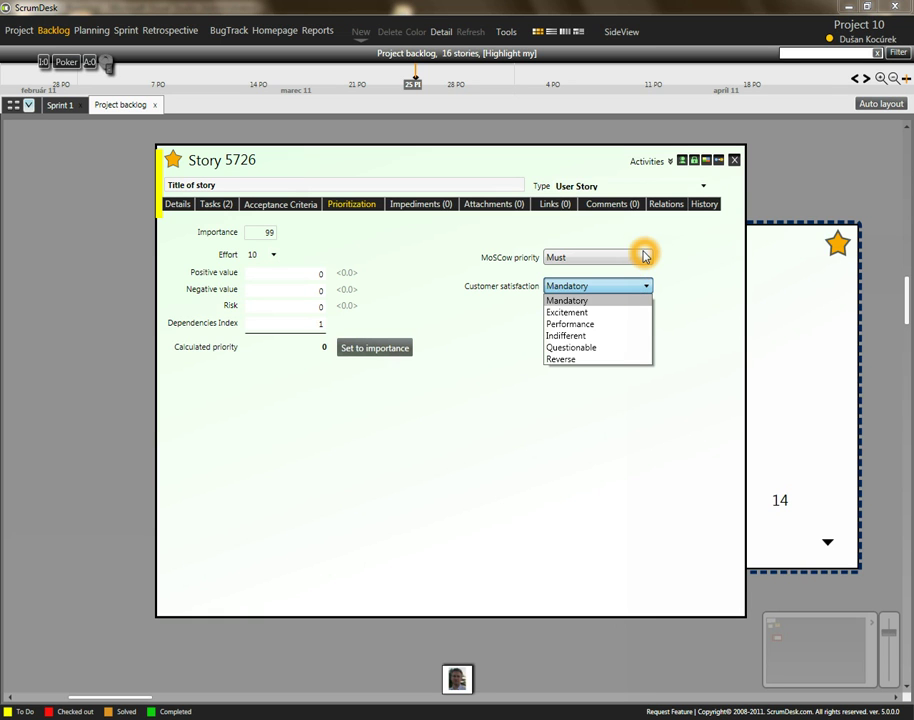
click(644, 256)
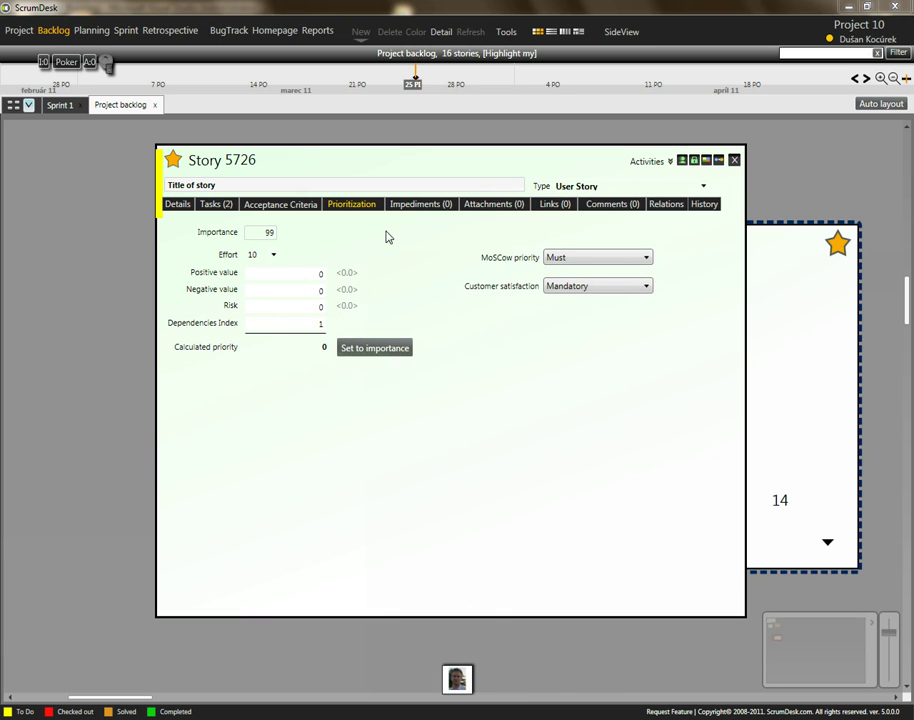
Add an impediment to the story with a responsible team member and change its status to Processing.
click(432, 209)
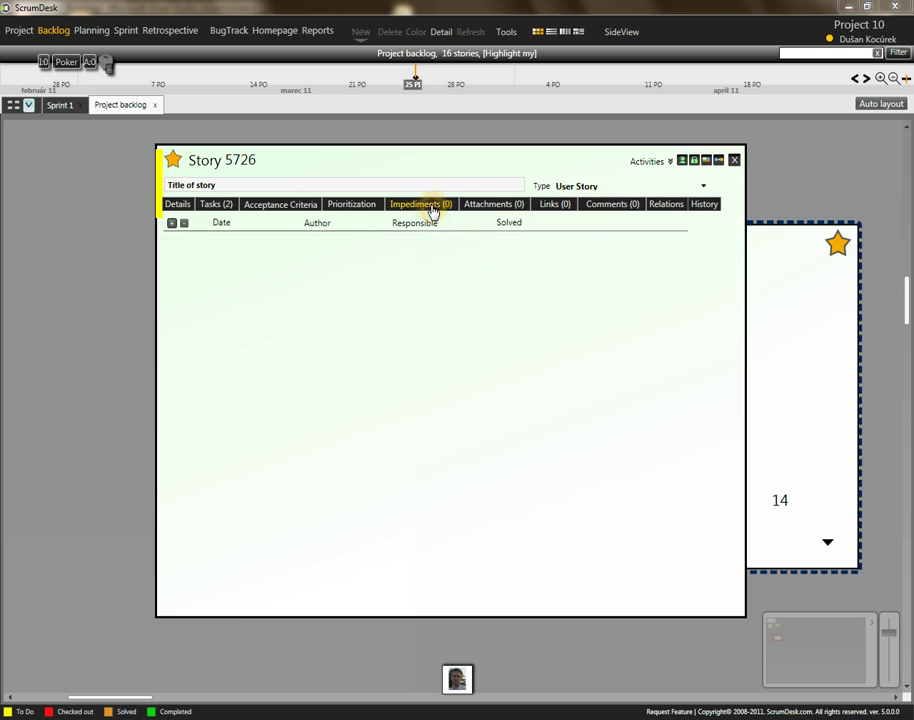
click(172, 223)
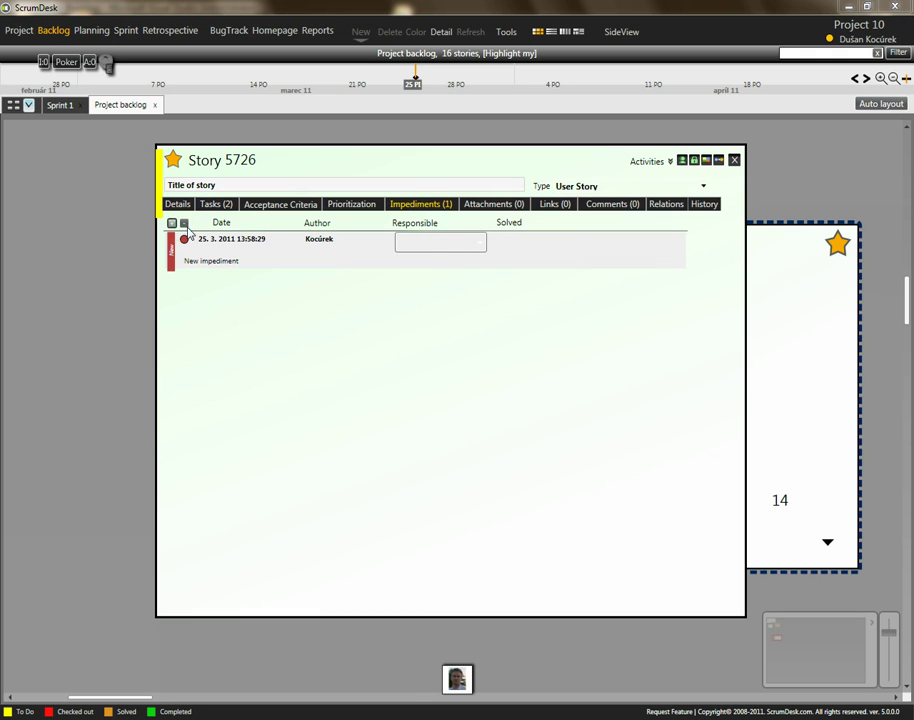
click(421, 252)
click(430, 263)
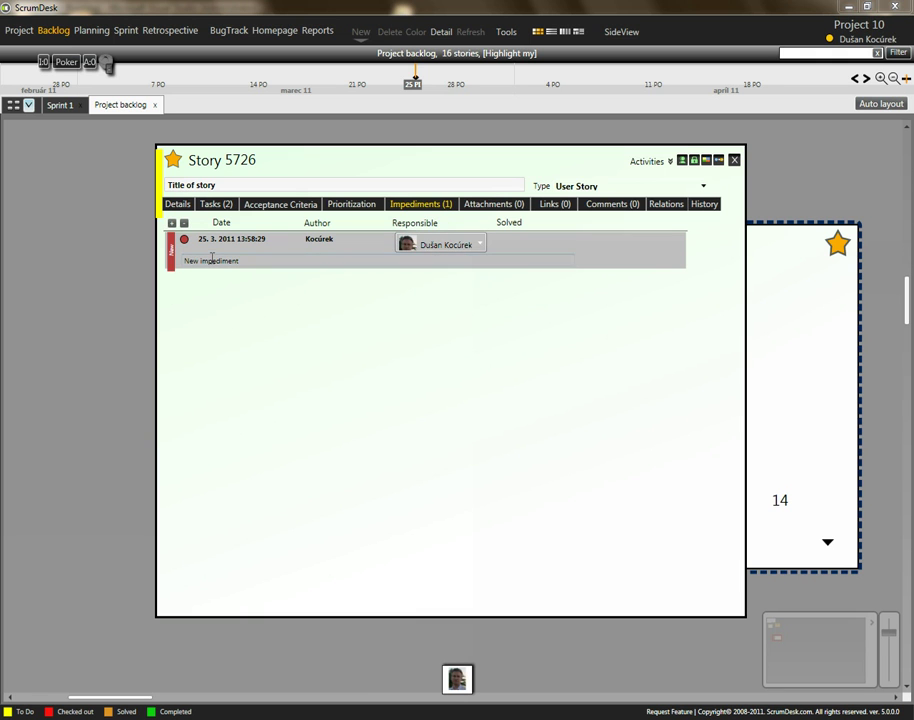
click(184, 240)
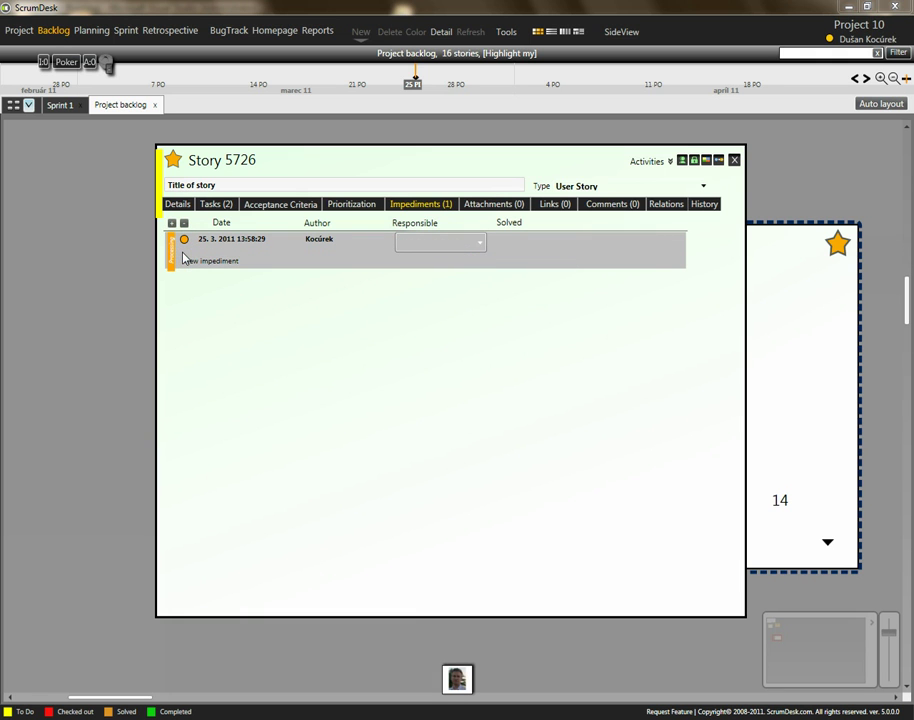
Attach a screen capture of the upper-left part of the Download and Install dialog to the story.
click(494, 205)
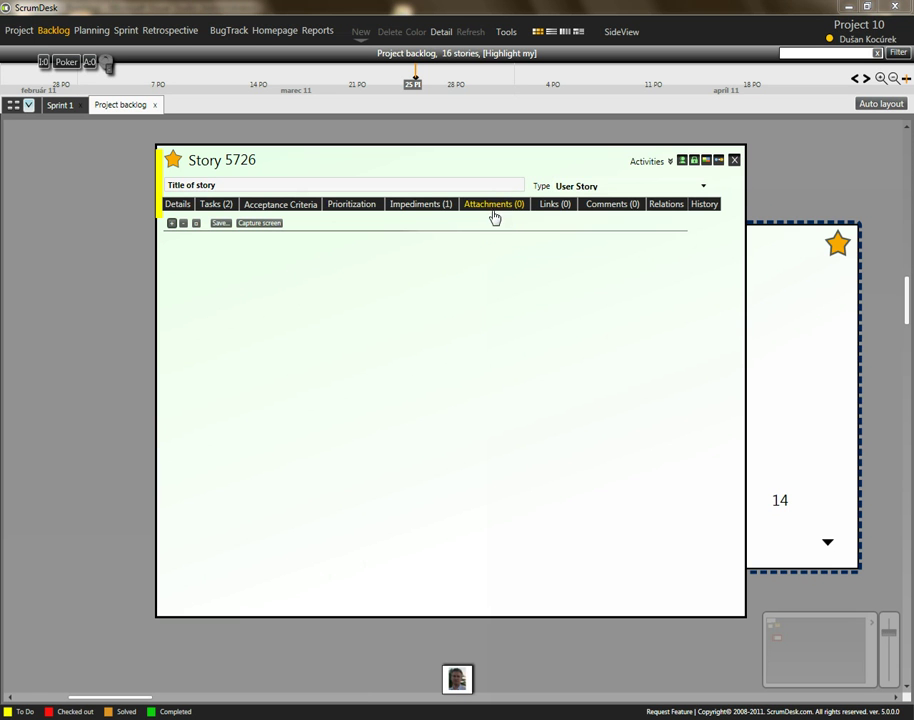
click(259, 224)
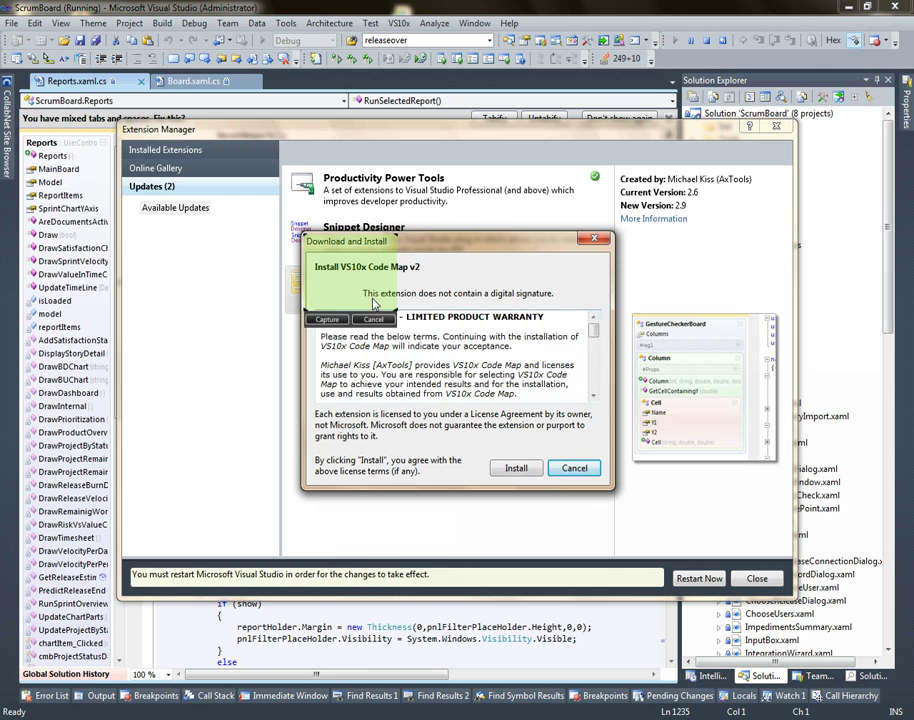
click(327, 319)
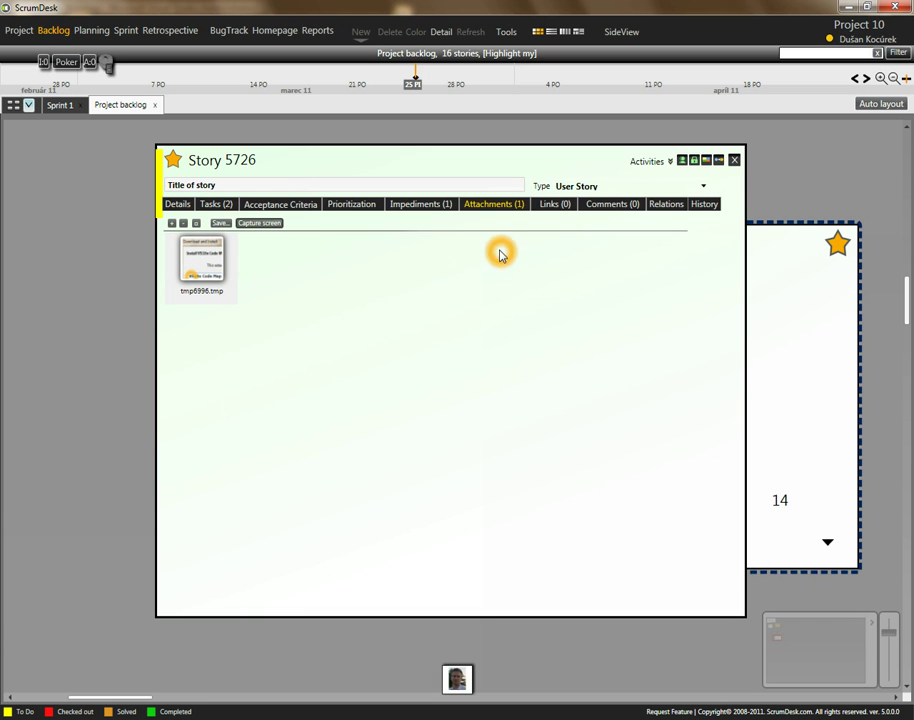
click(353, 295)
click(346, 291)
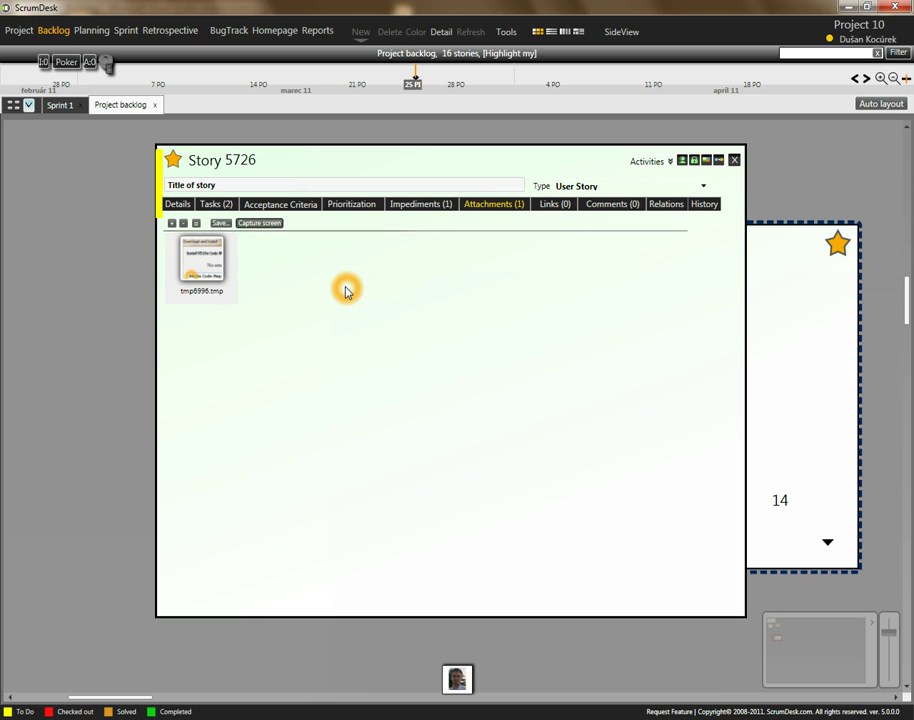
Add two comments to the story and fill each one with a short placeholder text.
click(558, 214)
click(604, 210)
click(174, 225)
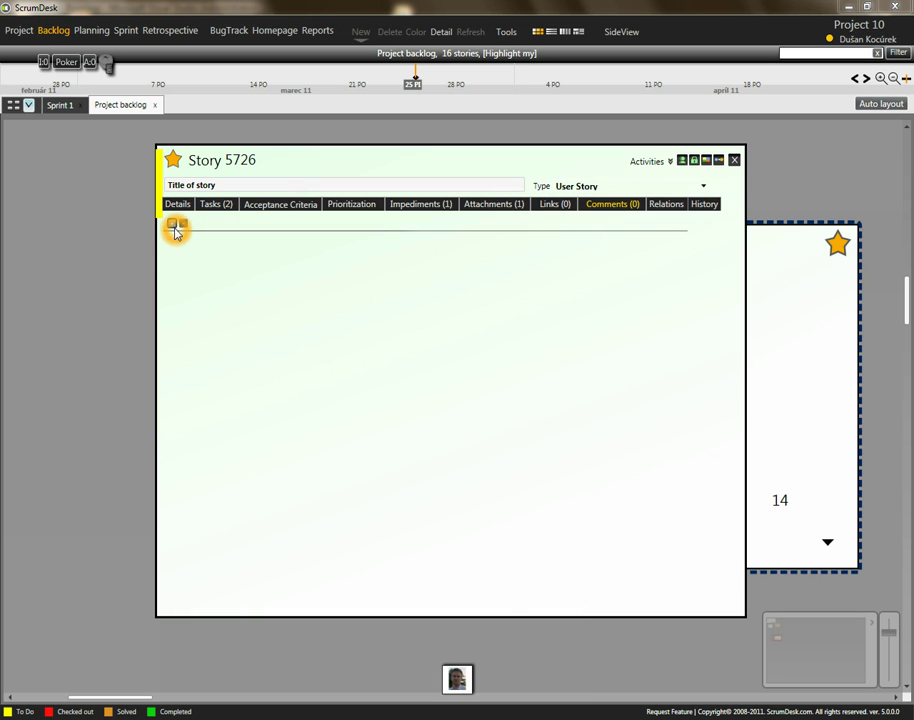
click(174, 225)
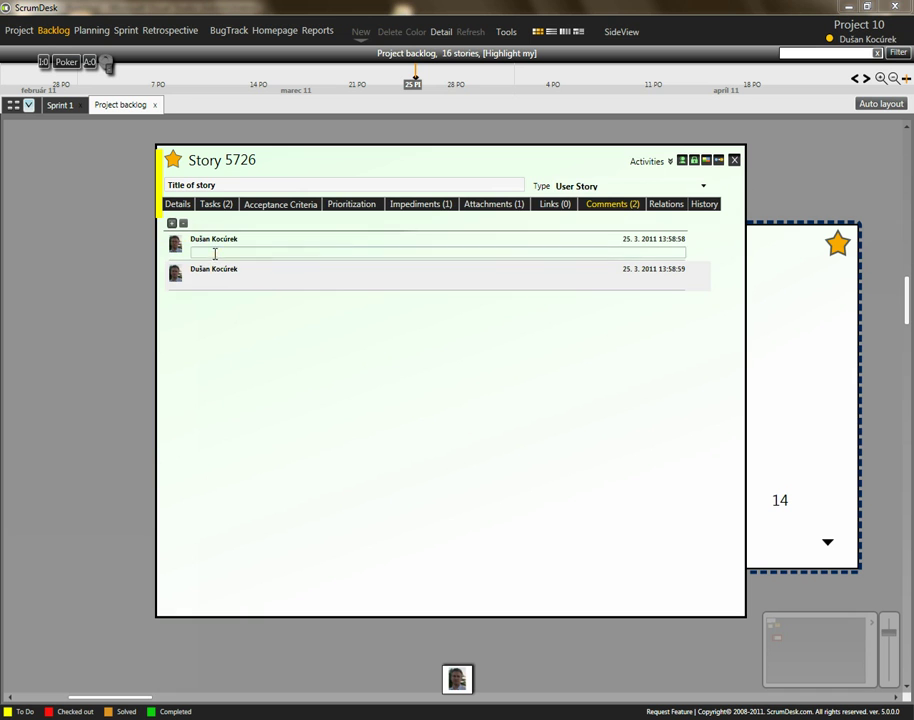
click(216, 253)
text(bcvxbvcxbcvxb)
click(228, 278)
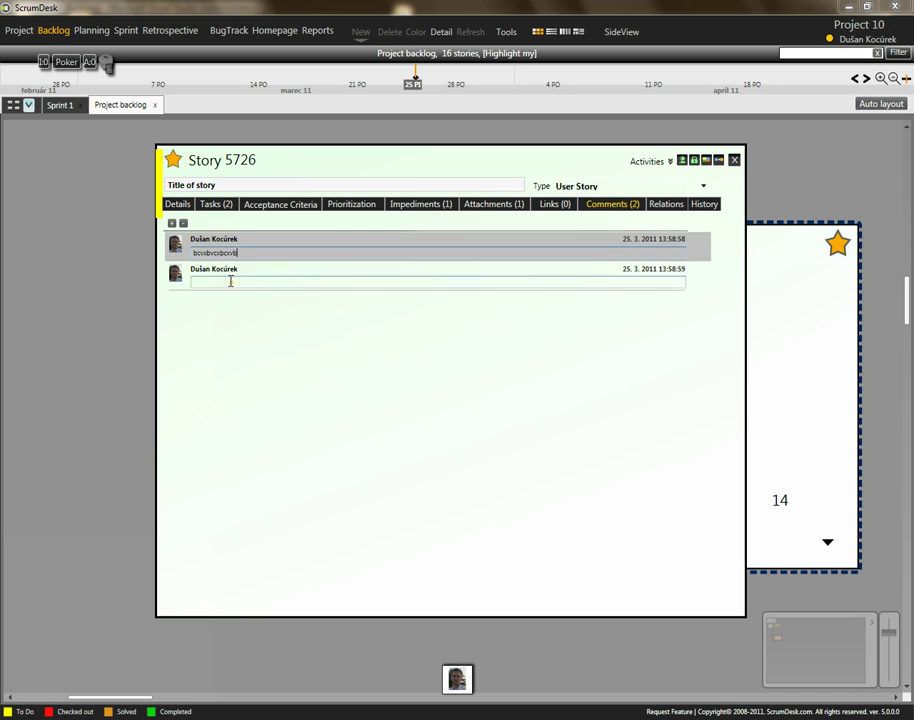
text(bcvxbcvxbcvxbcxb)
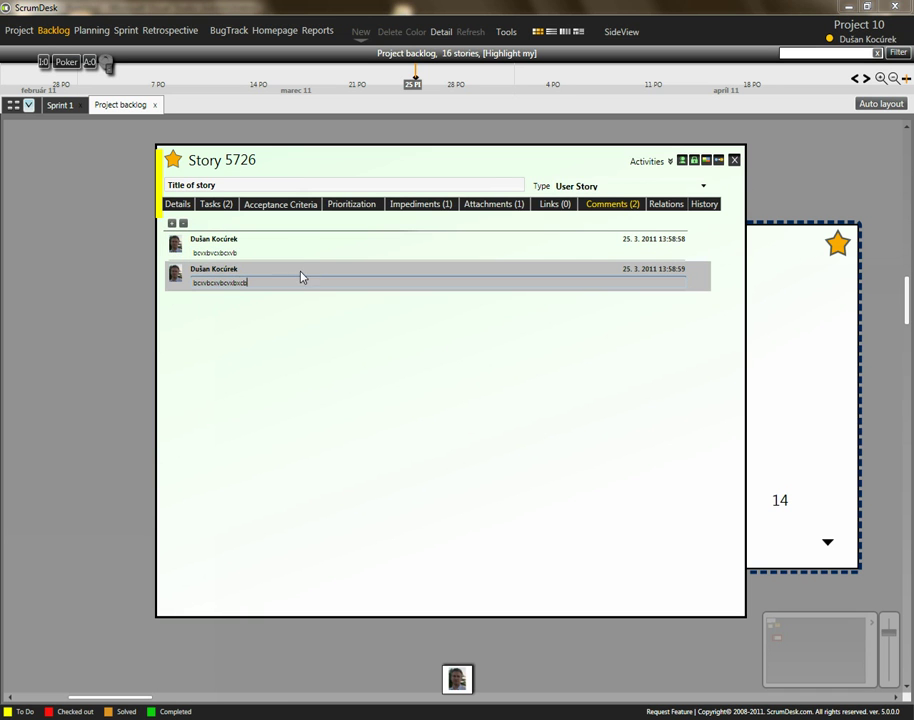
click(359, 247)
Relate the three New story cards from the second row of the backlog stories to this story.
click(672, 212)
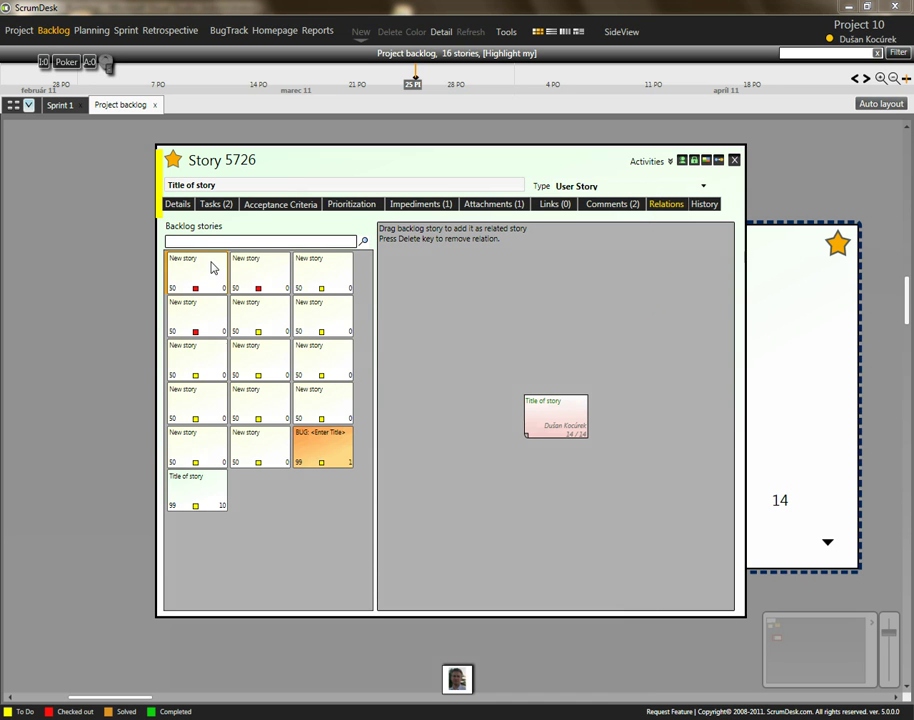
drag(197, 306, 475, 309)
drag(254, 321, 606, 300)
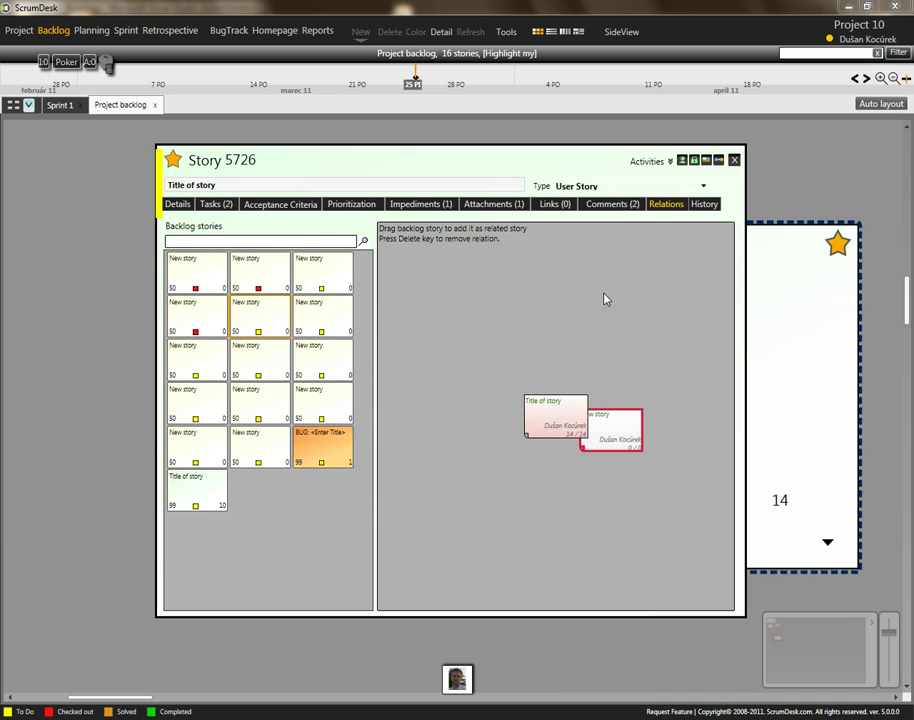
click(310, 322)
drag(310, 322, 516, 300)
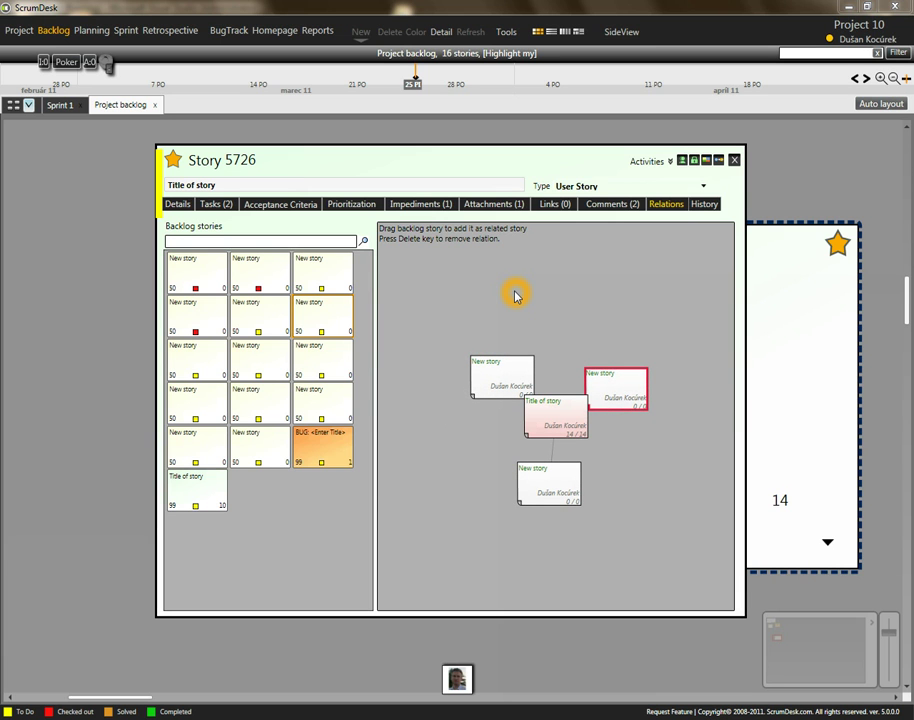
Examine the story's history and the call, email and web options for contacting the listed team member, and dismiss the contact dialog.
click(701, 206)
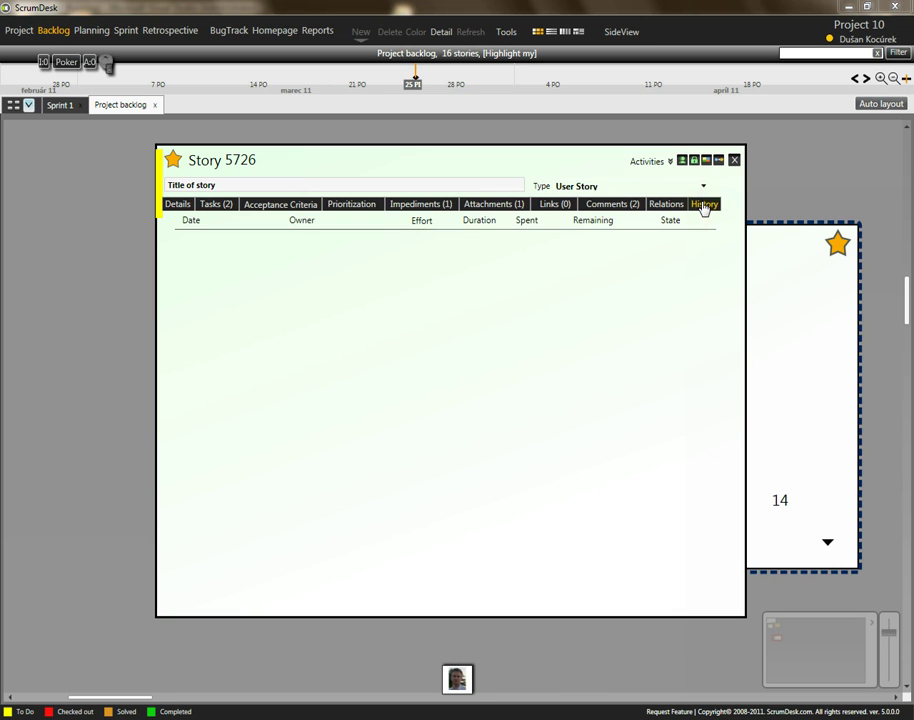
click(435, 268)
click(719, 161)
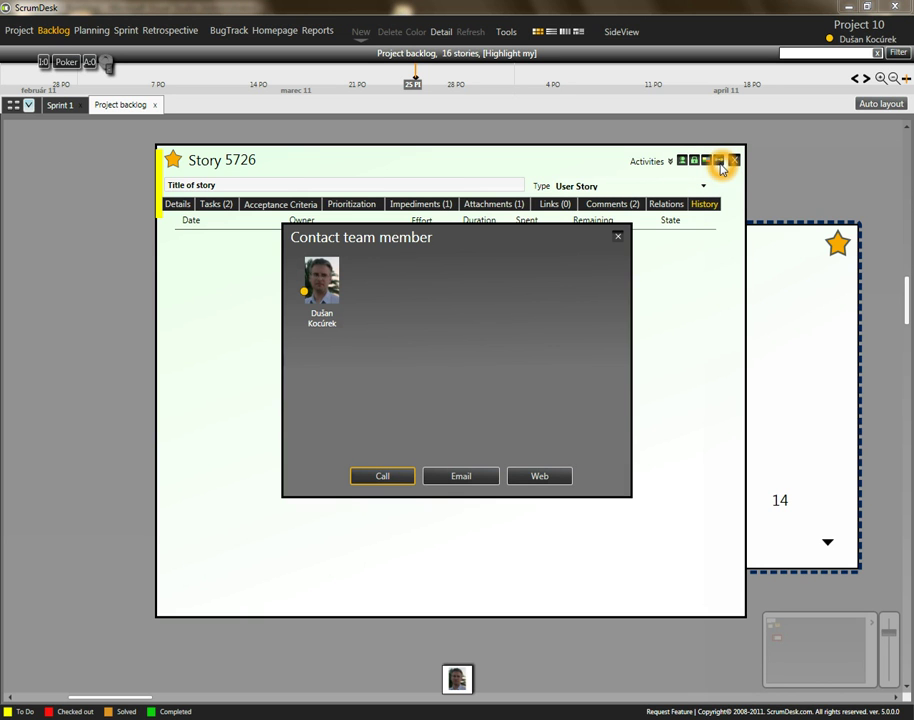
click(329, 284)
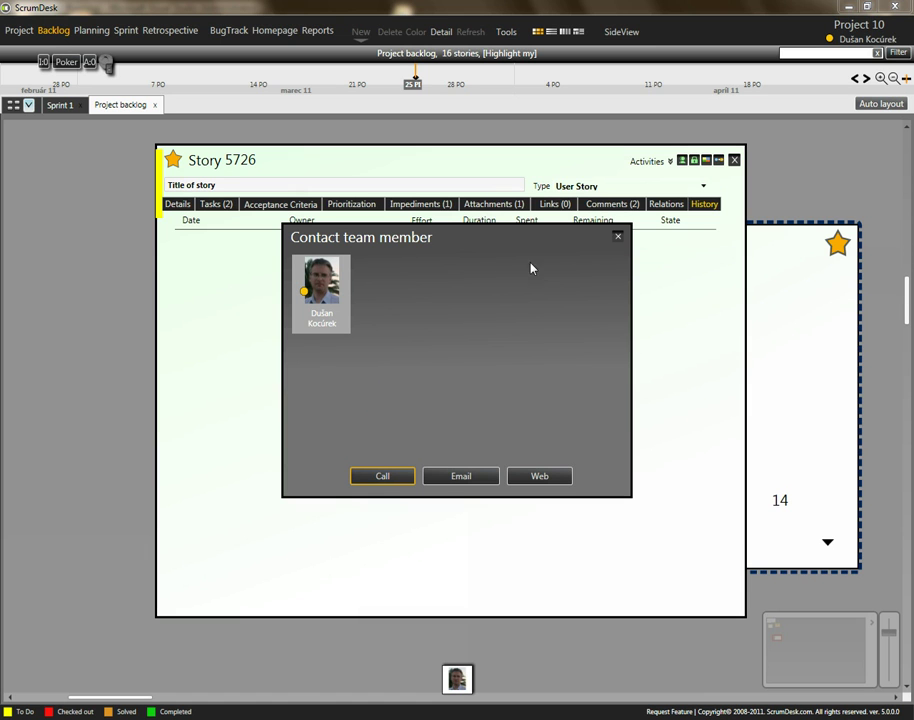
click(617, 240)
click(618, 237)
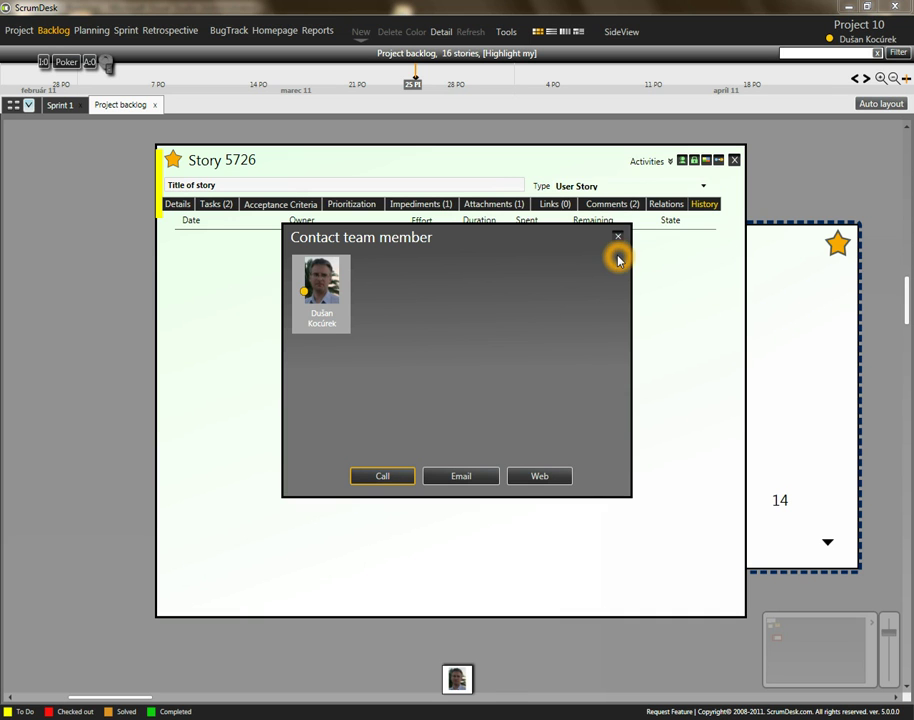